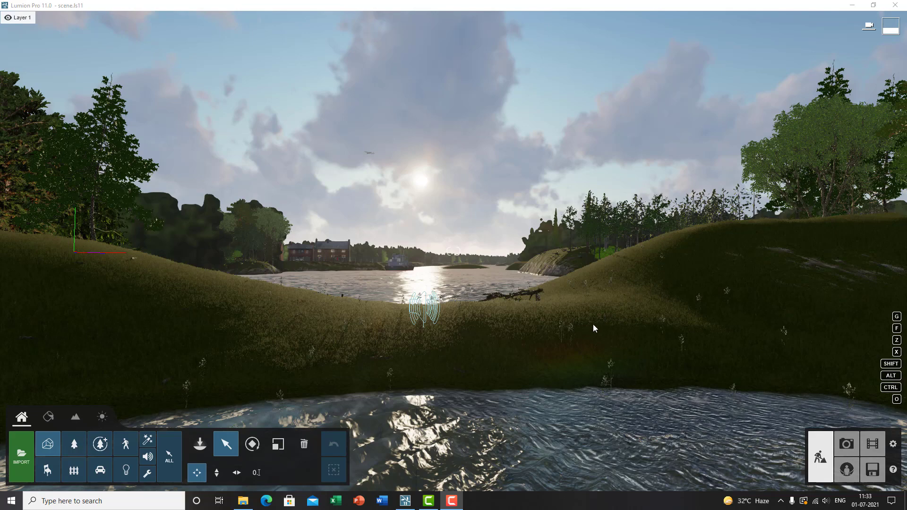
Fly the camera toward the lake shore and back to frame the grass bank
{"action": "right_click_drag", "start_coordinate": [595, 325], "coordinate": [547, 307]}
{"action": "key", "text": "w"}
{"action": "right_click_drag", "start_coordinate": [529, 341], "coordinate": [586, 364]}
{"action": "key", "text": "w"}
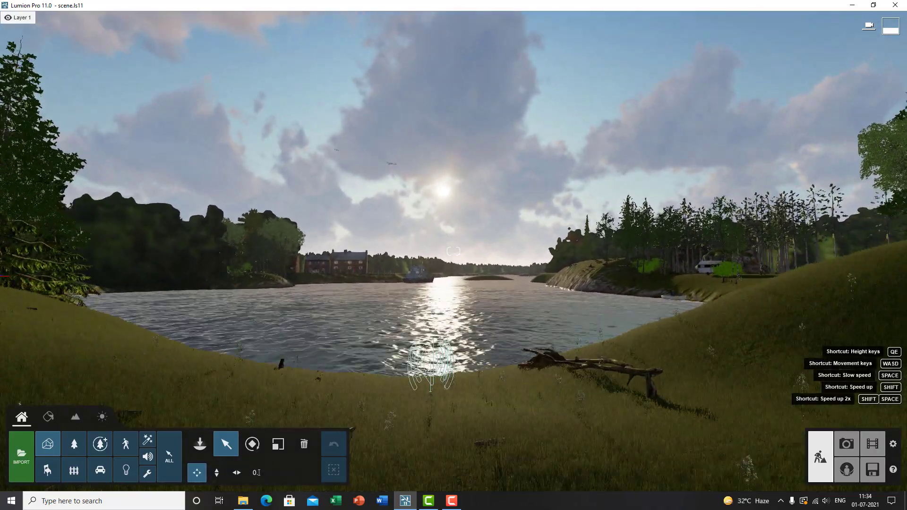
{"action": "key", "text": "s"}
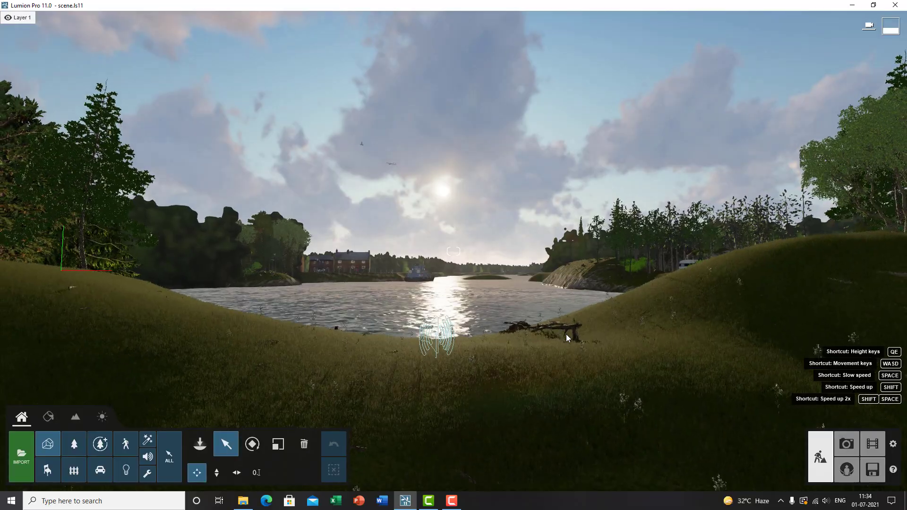
{"action": "key", "text": "s"}
{"action": "right_click_drag", "start_coordinate": [566, 333], "coordinate": [578, 315]}
{"action": "key", "text": "w"}
{"action": "key", "text": "w"}
Pull the camera back from the lake and tilt the view slightly up
{"action": "key", "text": "w"}
{"action": "key", "text": "s"}
{"action": "key", "text": "w"}
{"action": "key", "text": "s"}
{"action": "key", "text": "s"}
{"action": "key", "text": "w"}
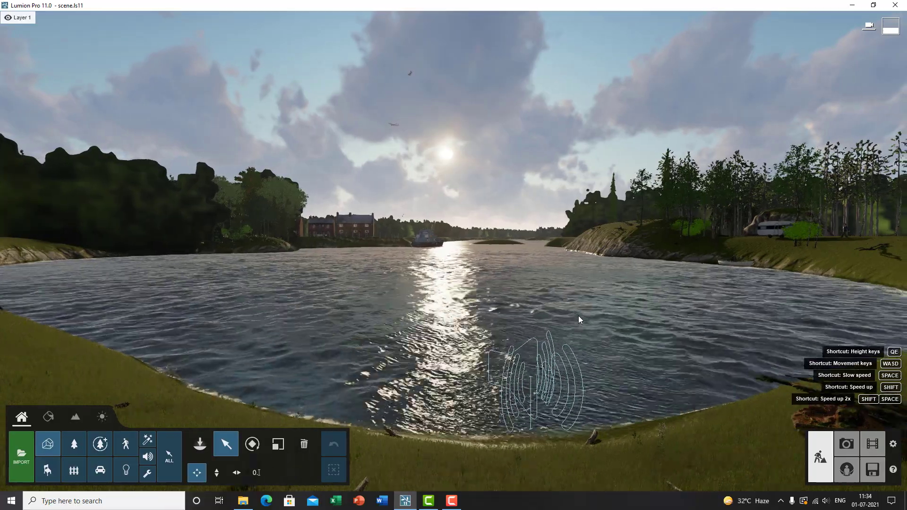
{"action": "key", "text": "s"}
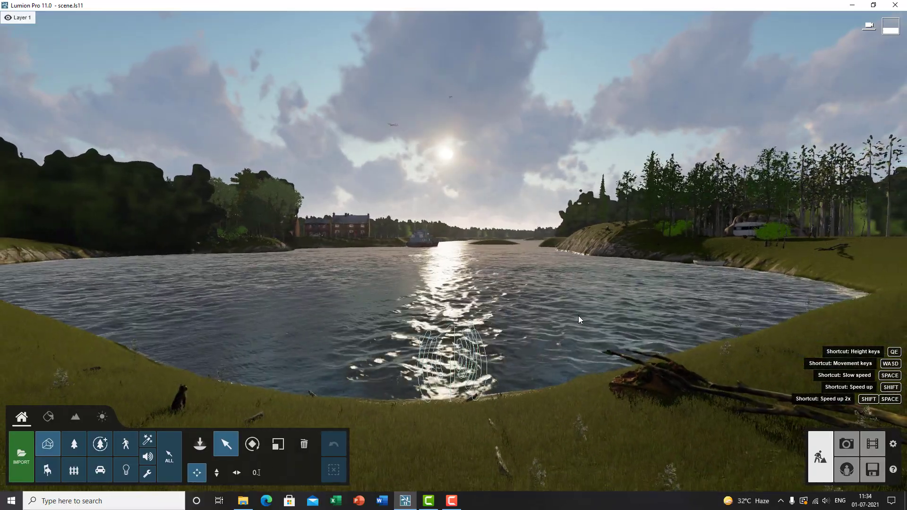
{"action": "key", "text": "s"}
{"action": "right_click_drag", "start_coordinate": [549, 335], "coordinate": [546, 331]}
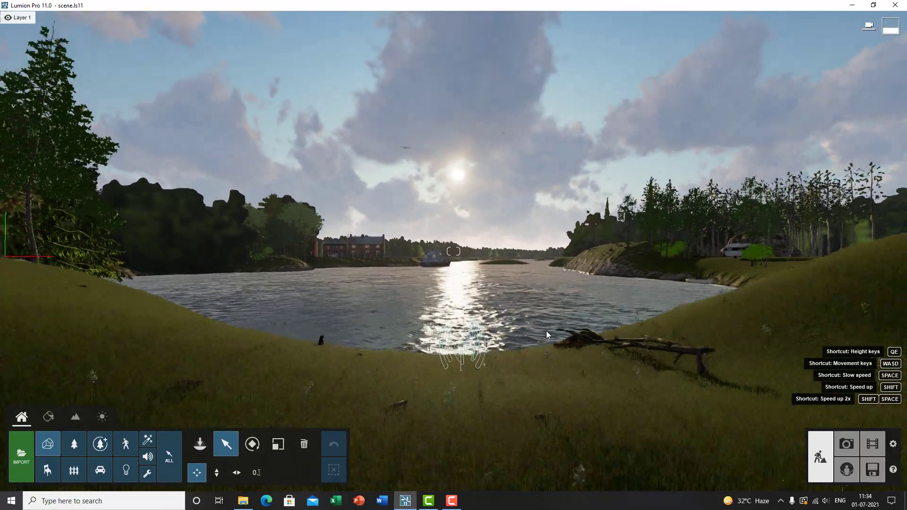
{"action": "key", "text": "s"}
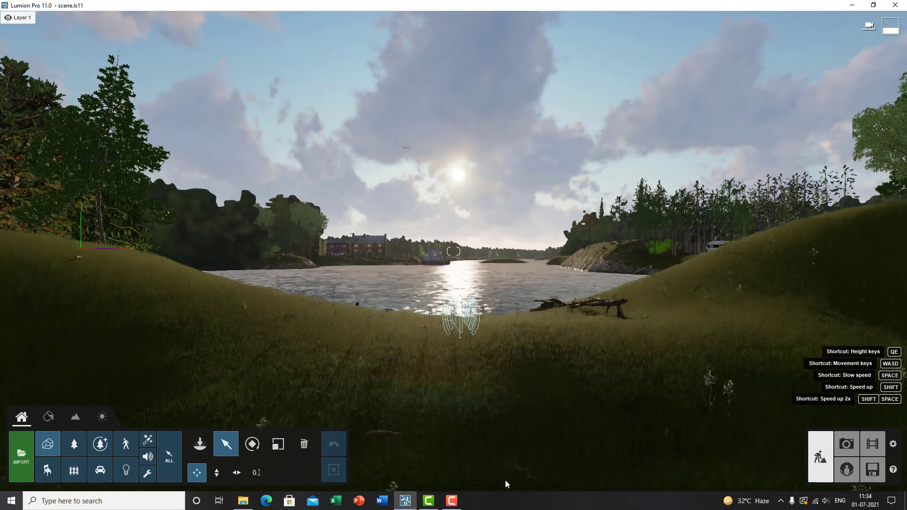
{"action": "key", "text": "s"}
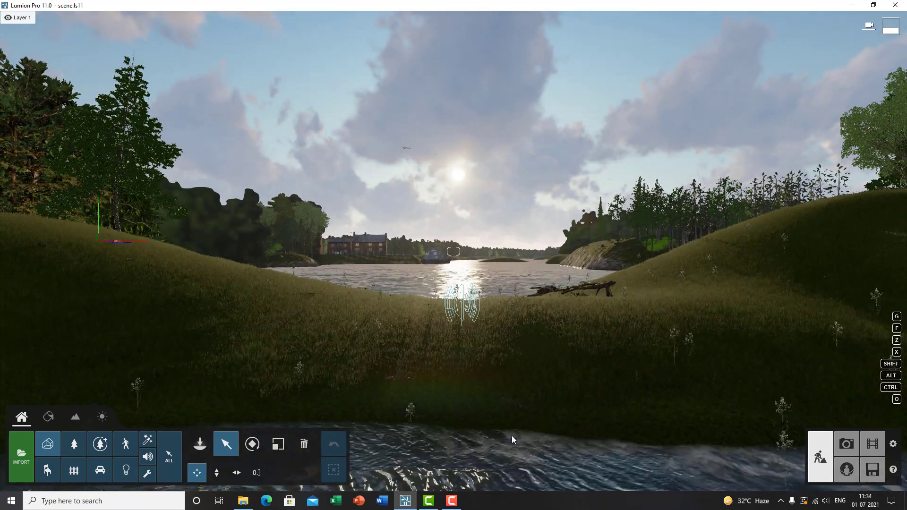
{"action": "right_click_drag", "start_coordinate": [511, 436], "coordinate": [513, 417]}
{"action": "key", "text": "w"}
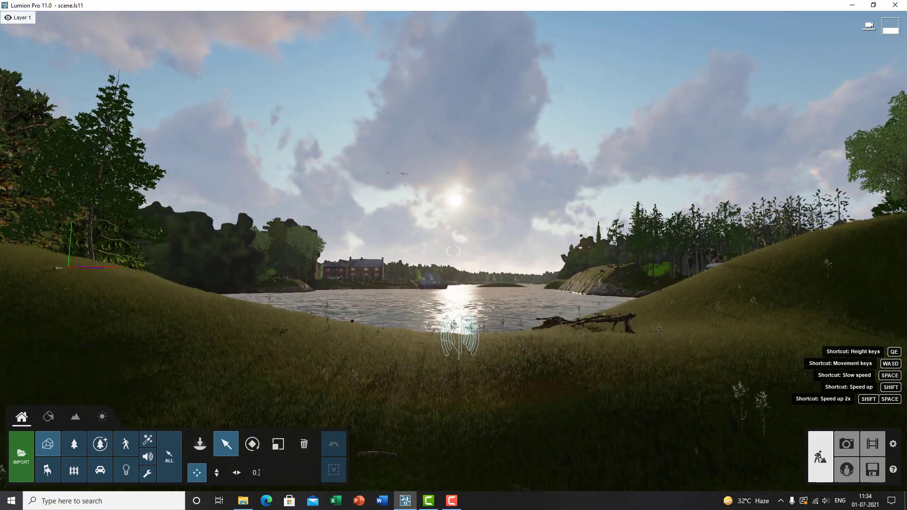
{"action": "key", "text": "w"}
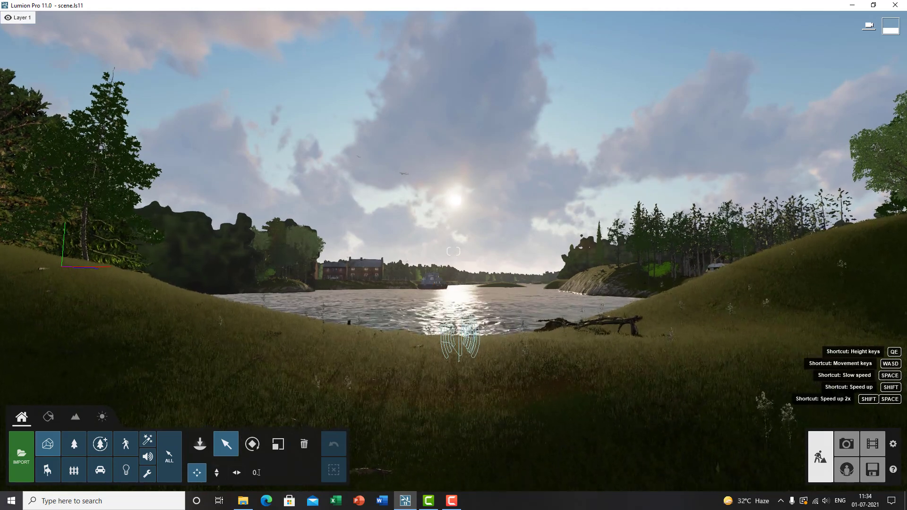
{"action": "mouse_move", "coordinate": [513, 416]}
{"action": "right_mouse_down"}
{"action": "mouse_move", "coordinate": [530, 403]}
{"action": "mouse_move", "coordinate": [534, 410]}
{"action": "mouse_move", "coordinate": [522, 412]}
{"action": "right_mouse_up"}
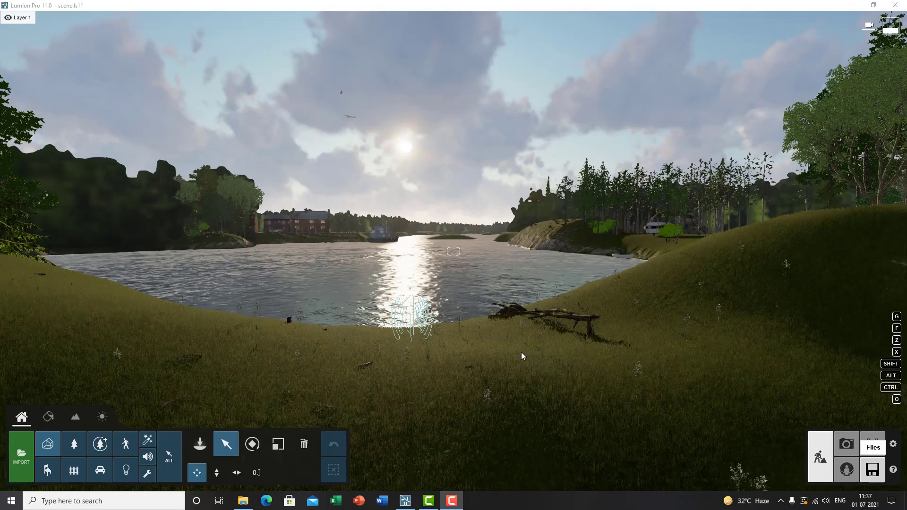
Rise high and fly over the pond and river until the boat and cottages are in view
{"action": "right_click_drag", "start_coordinate": [548, 318], "coordinate": [561, 344]}
{"action": "key", "text": "w"}
{"action": "key", "text": "q"}
{"action": "key", "text": "w"}
{"action": "key", "text": "w"}
{"action": "key", "text": "d"}
{"action": "key", "text": "w"}
{"action": "key", "text": "w"}
{"action": "key", "text": "w"}
{"action": "key", "text": "w"}
{"action": "key", "text": "w"}
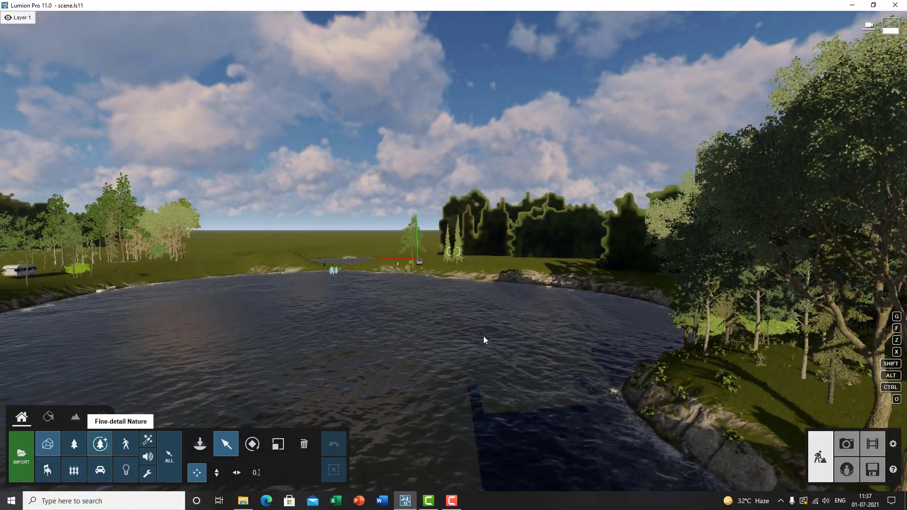
{"action": "key", "text": "w"}
{"action": "right_click_drag", "start_coordinate": [483, 336], "coordinate": [505, 335]}
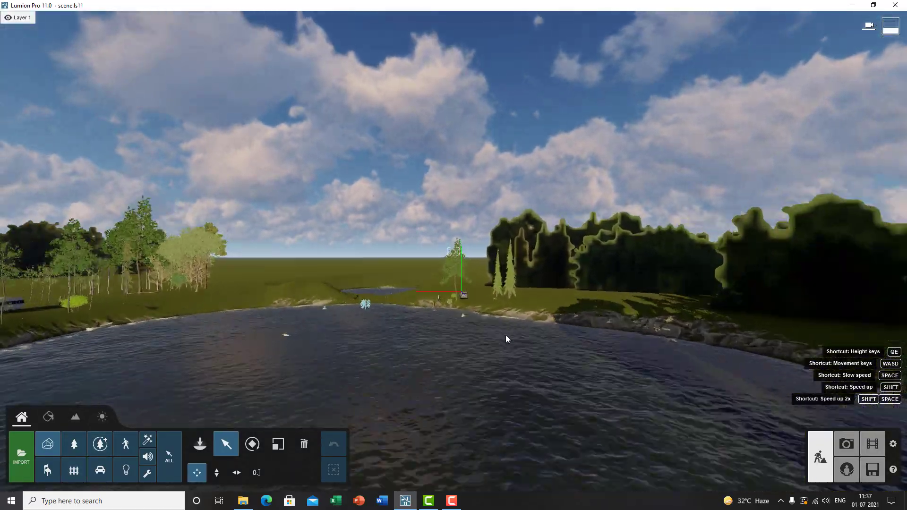
{"action": "right_click_drag", "start_coordinate": [625, 346], "coordinate": [588, 347]}
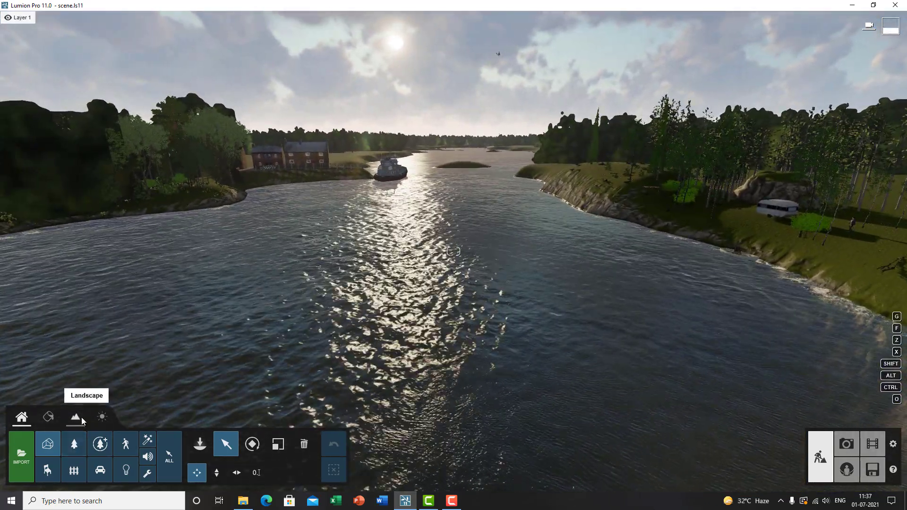
{"action": "left_click", "coordinate": [80, 417]}
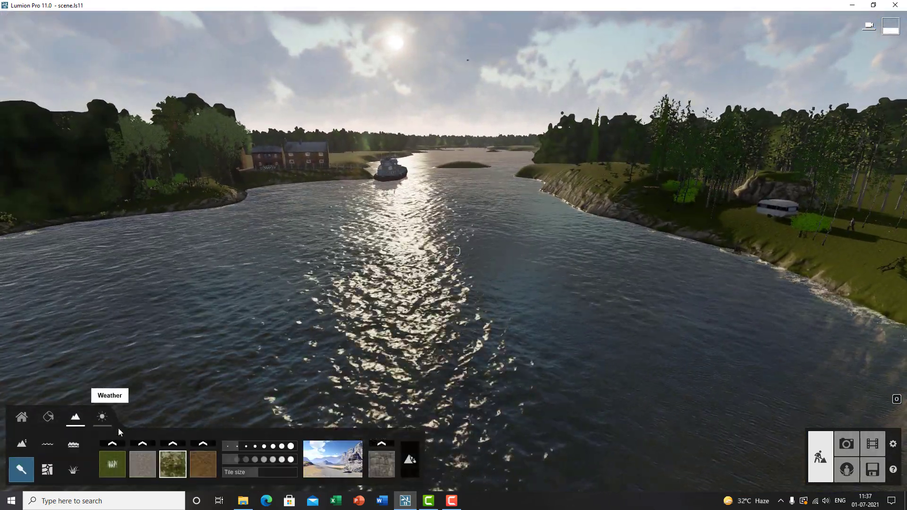
{"action": "left_click", "coordinate": [48, 417]}
{"action": "left_click", "coordinate": [77, 417]}
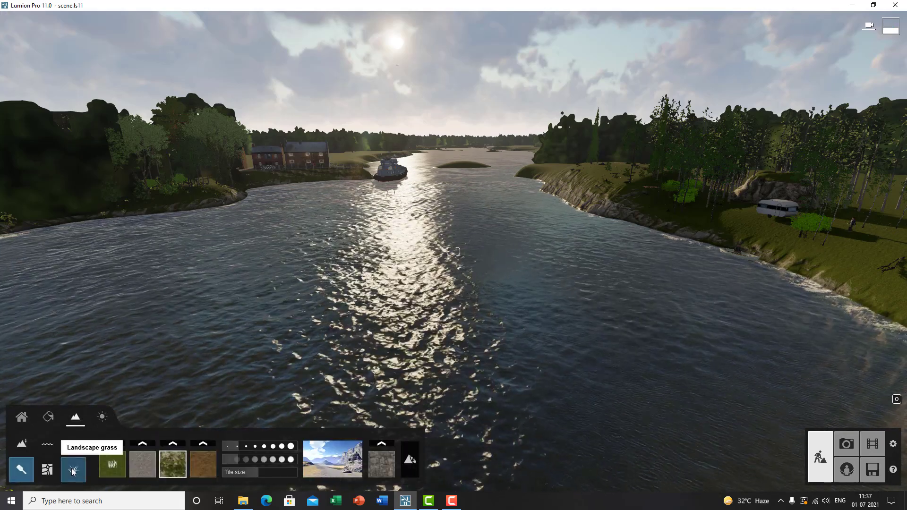
{"action": "left_click", "coordinate": [43, 447]}
{"action": "left_click", "coordinate": [75, 446]}
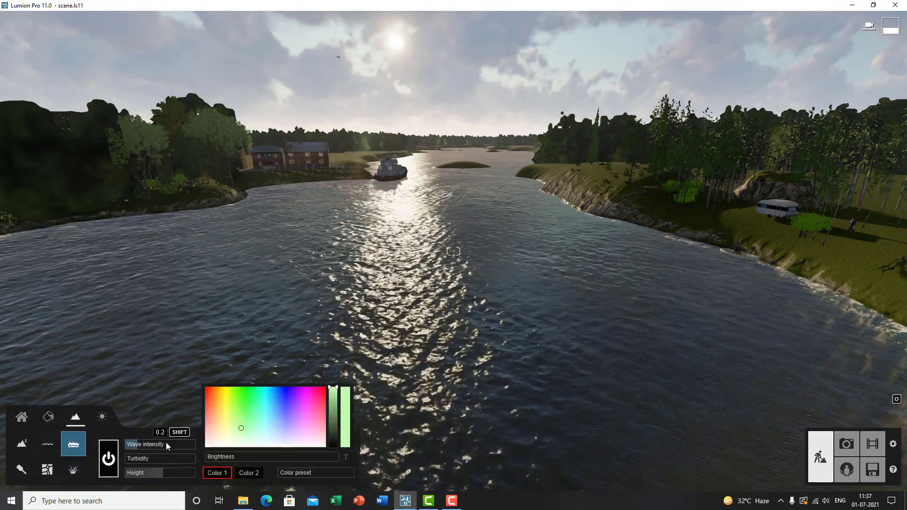
{"action": "right_click_drag", "start_coordinate": [494, 404], "coordinate": [485, 362]}
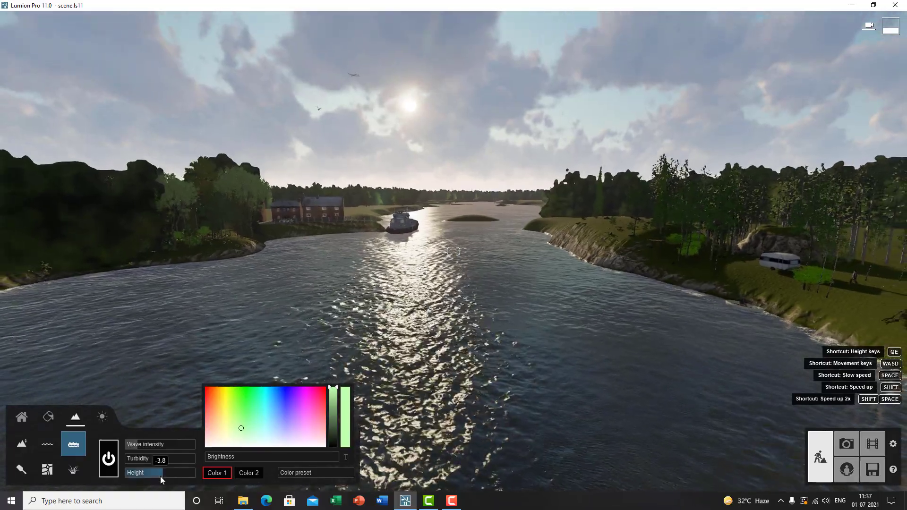
{"action": "right_click_drag", "start_coordinate": [543, 288], "coordinate": [575, 334]}
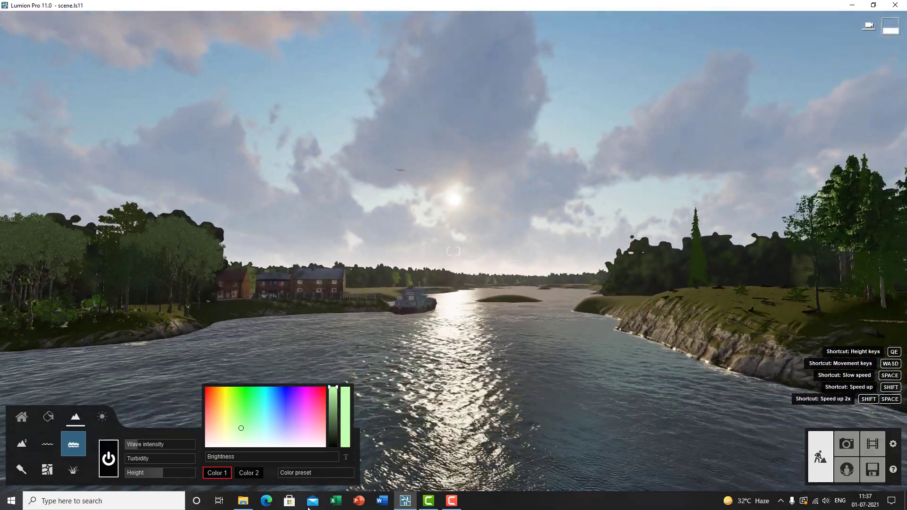
{"action": "left_click", "coordinate": [21, 417]}
{"action": "left_click", "coordinate": [550, 491]}
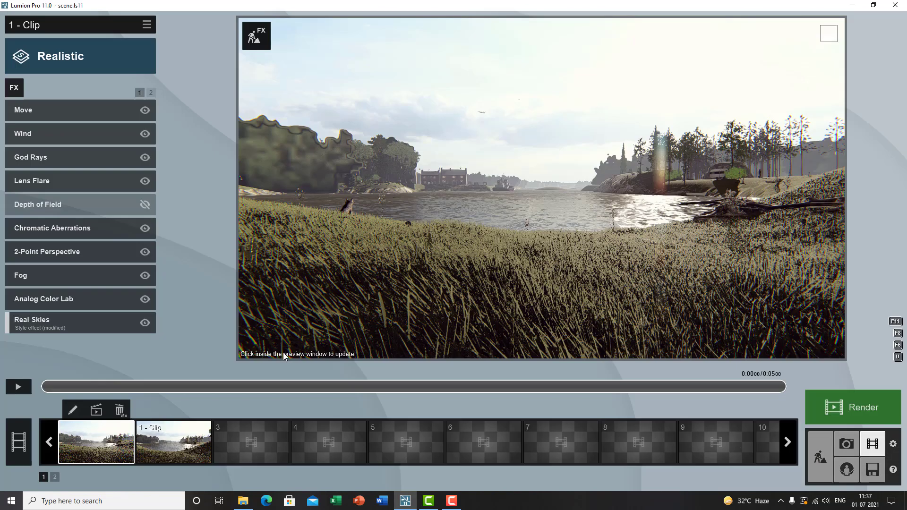
Play back the second clip with its Realistic effects, then bring up the options for empty slot 3
{"action": "left_click", "coordinate": [155, 446]}
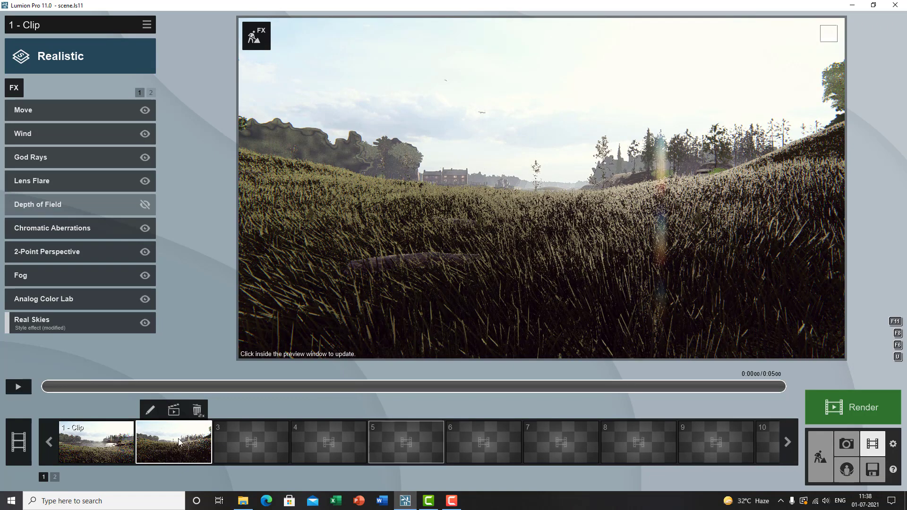
{"action": "left_click", "coordinate": [17, 386]}
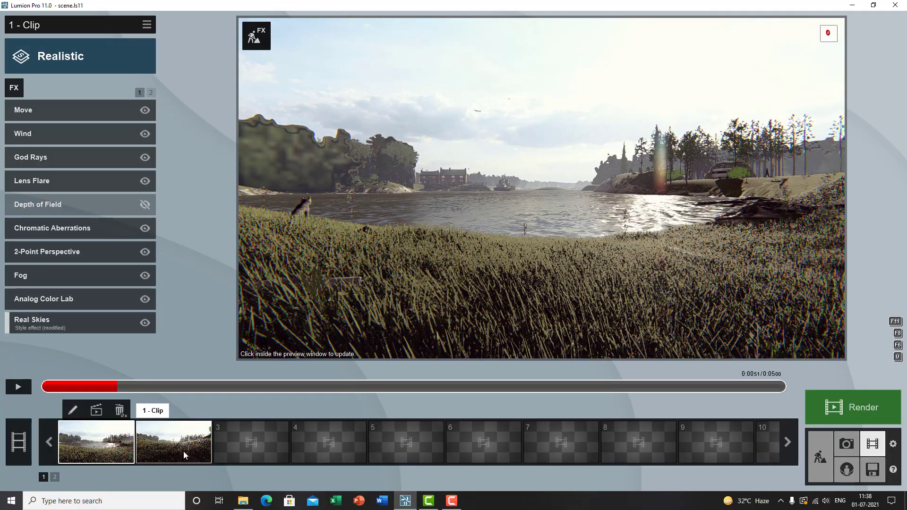
{"action": "left_click", "coordinate": [254, 452]}
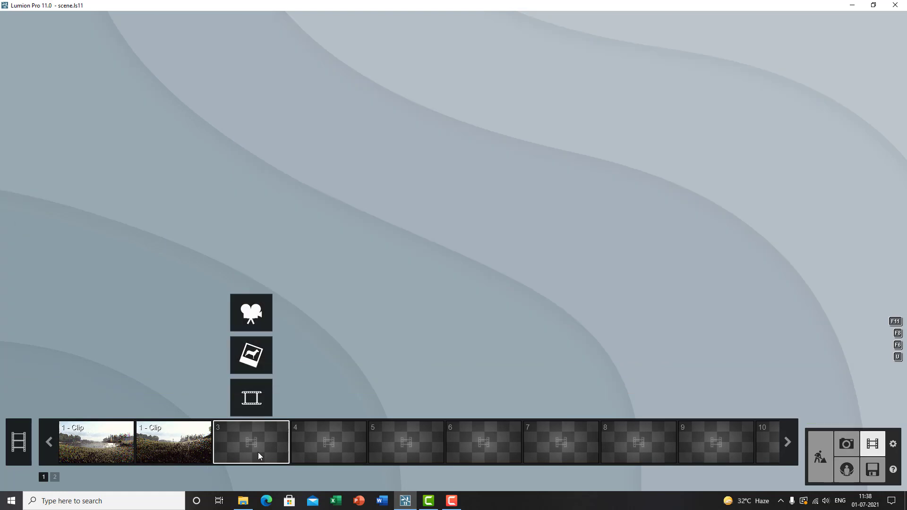
Open the slot 3 camera clip recorder, after trying and cancelling a movie-file import
{"action": "left_click", "coordinate": [259, 319]}
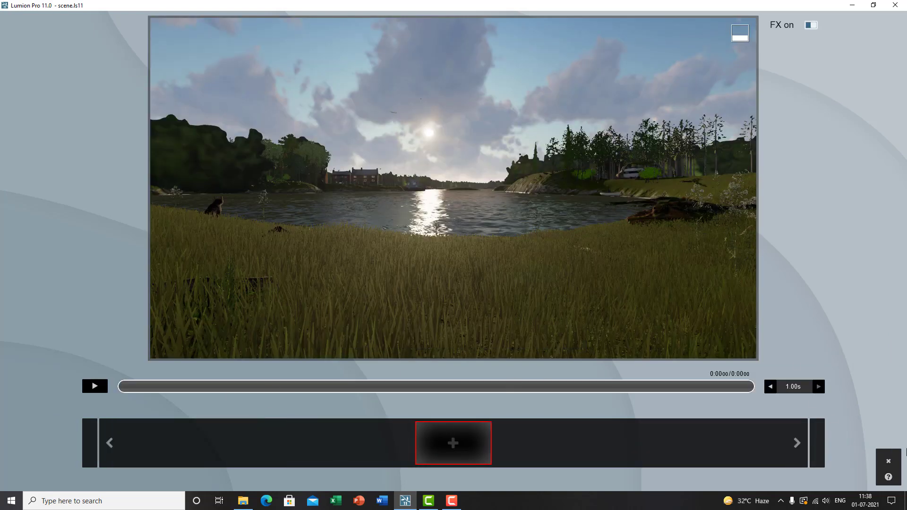
{"action": "left_click", "coordinate": [888, 459]}
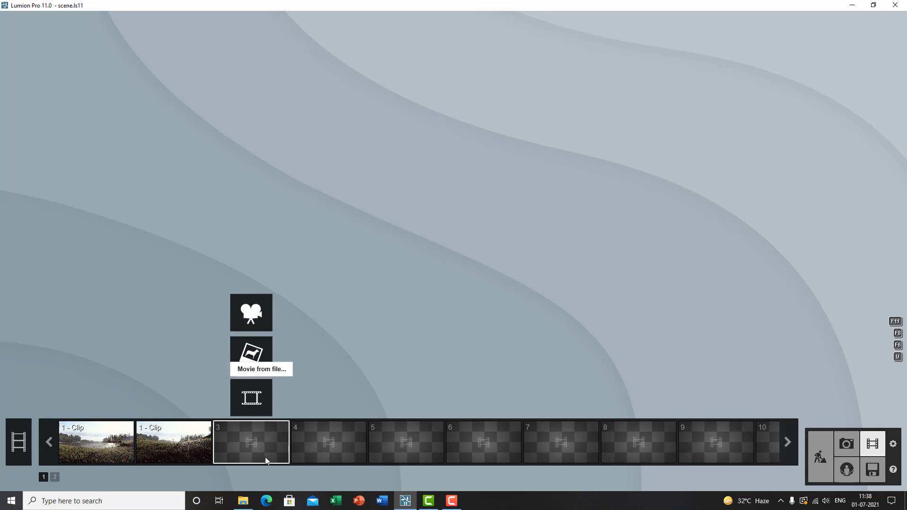
{"action": "left_click", "coordinate": [251, 398]}
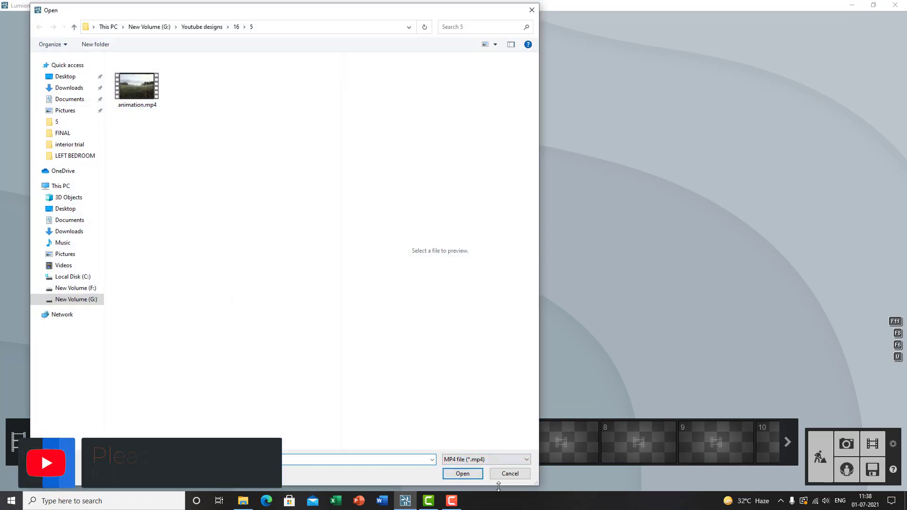
{"action": "left_click", "coordinate": [491, 474]}
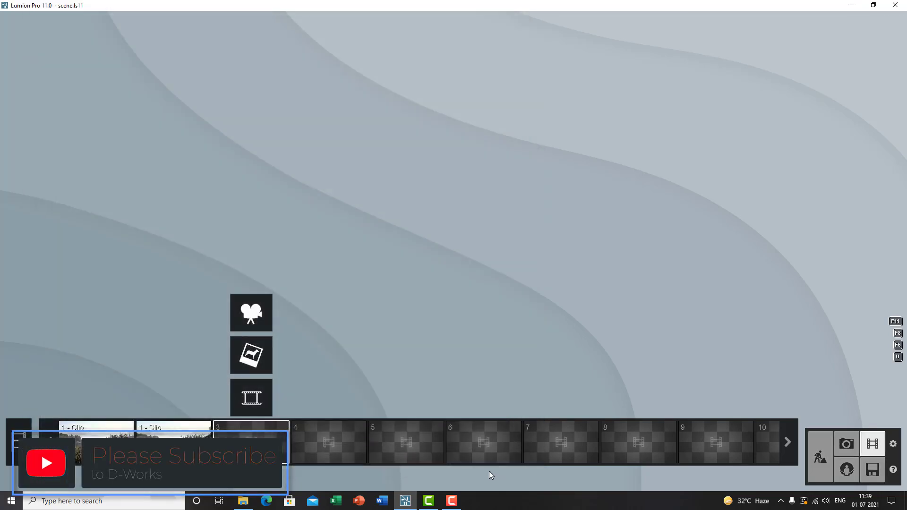
{"action": "left_click", "coordinate": [256, 312]}
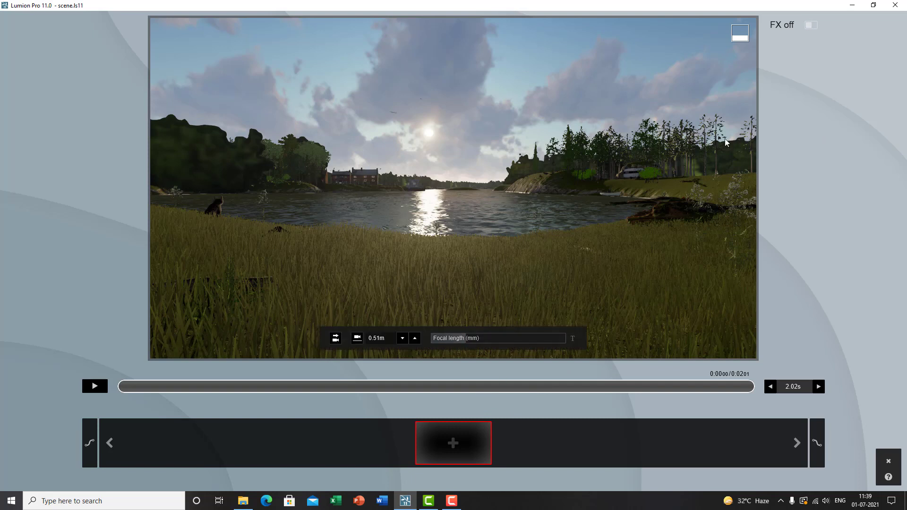
Look over the slot 3 recorder showing the lakeside view at 0.51m camera height and 2.02s length
{"action": "mouse_move", "coordinate": [743, 41]}
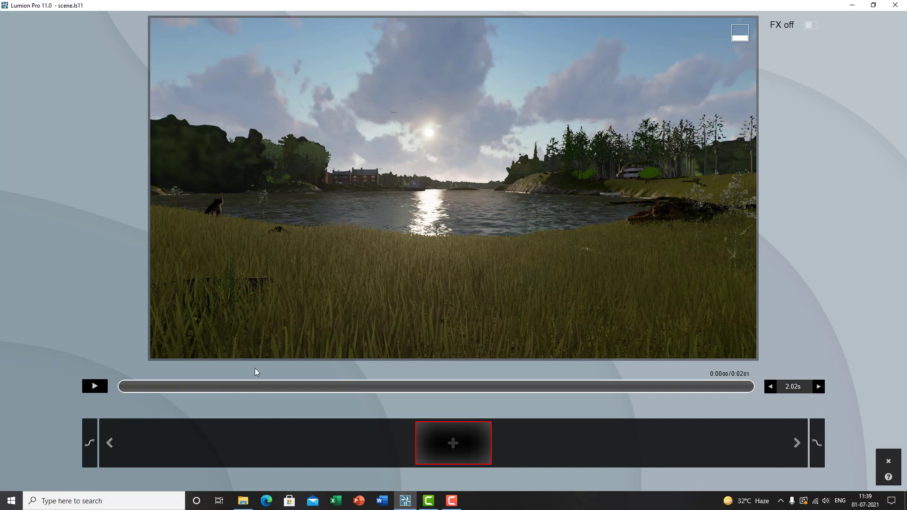
{"action": "mouse_move", "coordinate": [265, 357]}
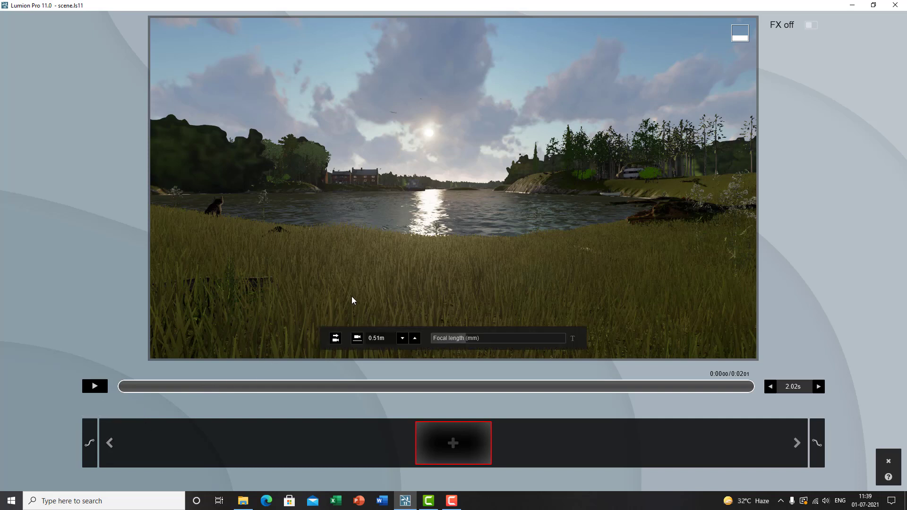
{"action": "mouse_move", "coordinate": [648, 341]}
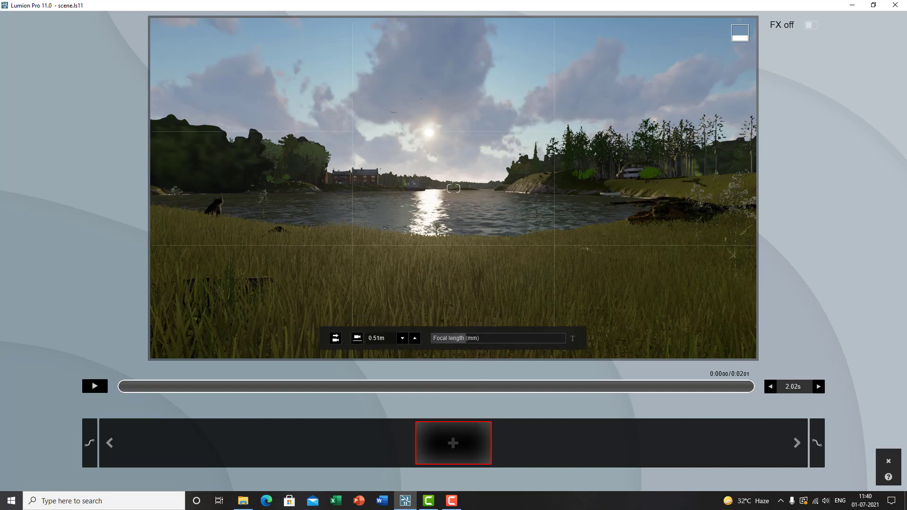
Position the camera in the grass and save it as the first keyframe
{"action": "scroll", "coordinate": [465, 272], "scroll_direction": "down", "scroll_amount": 3}
{"action": "key", "text": "d"}
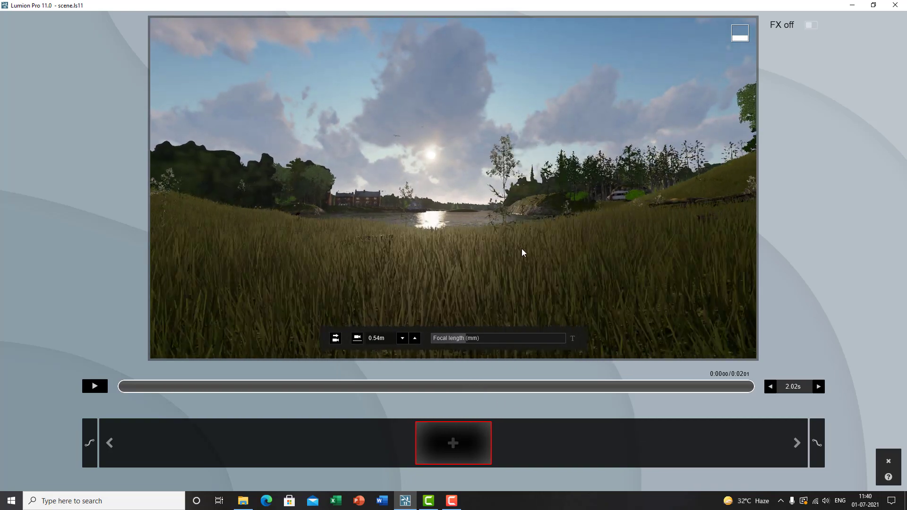
{"action": "key", "text": "a"}
{"action": "key", "text": "s"}
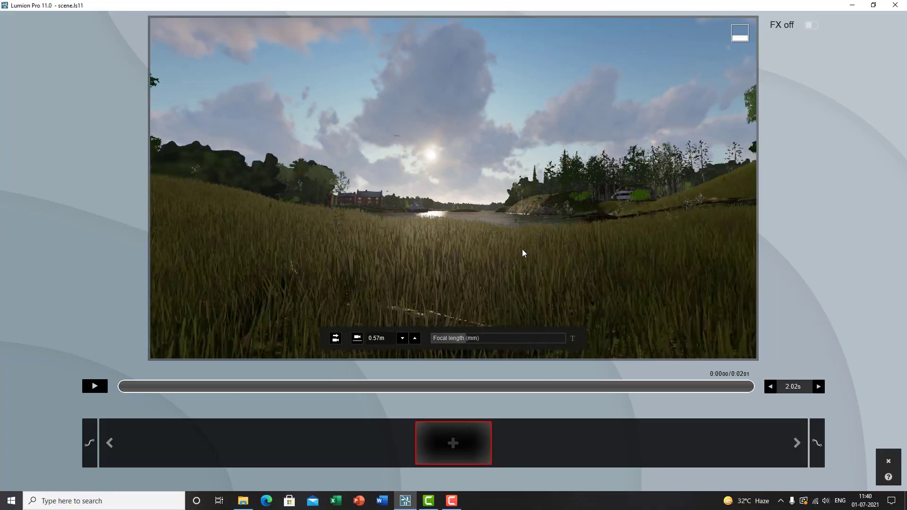
{"action": "key", "text": "s"}
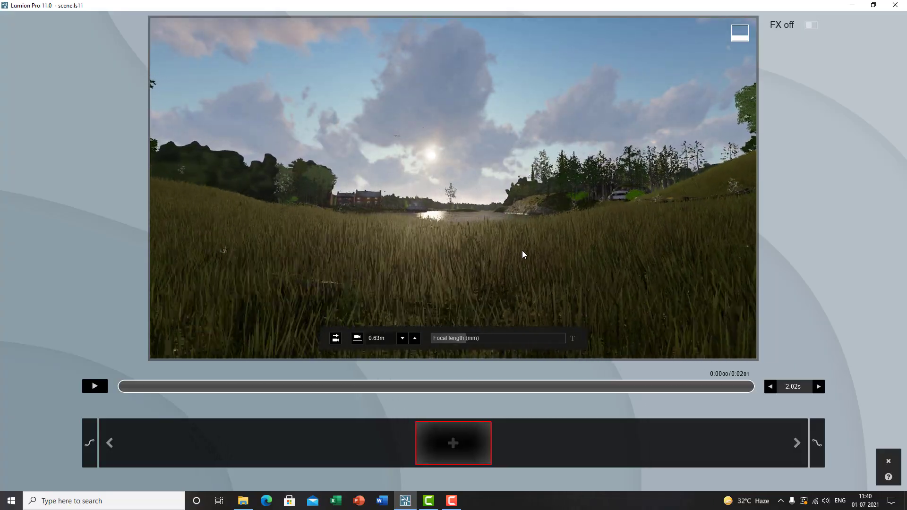
{"action": "key", "text": "w"}
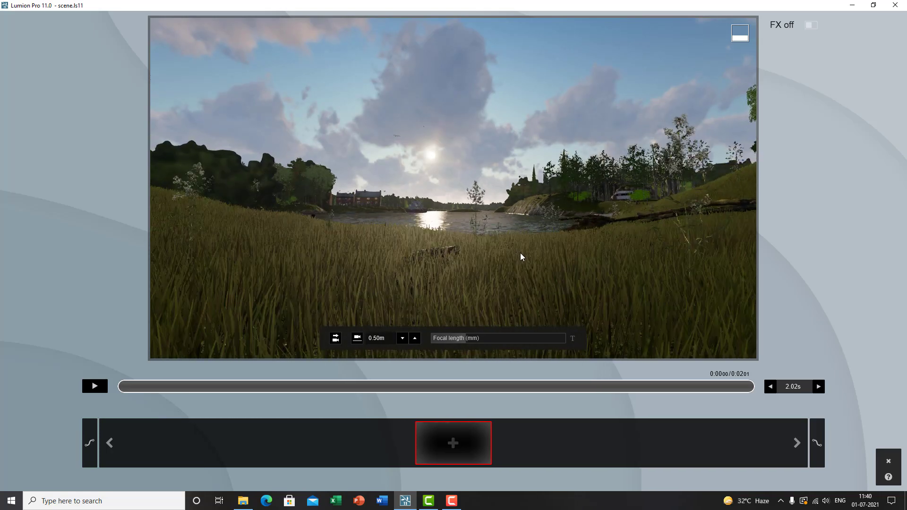
{"action": "right_click_drag", "start_coordinate": [534, 255], "coordinate": [545, 280]}
{"action": "key", "text": "w"}
{"action": "right_click_drag", "start_coordinate": [452, 213], "coordinate": [449, 208]}
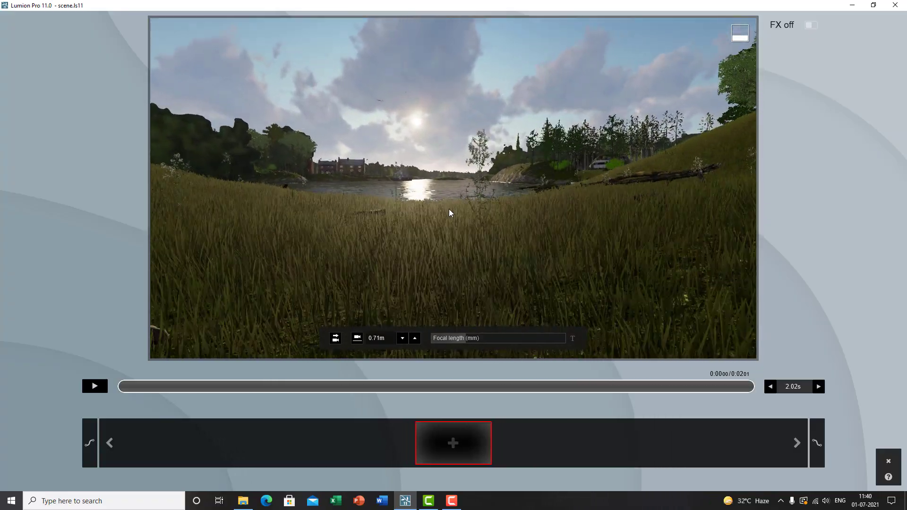
{"action": "key", "text": "s"}
{"action": "key", "text": "w"}
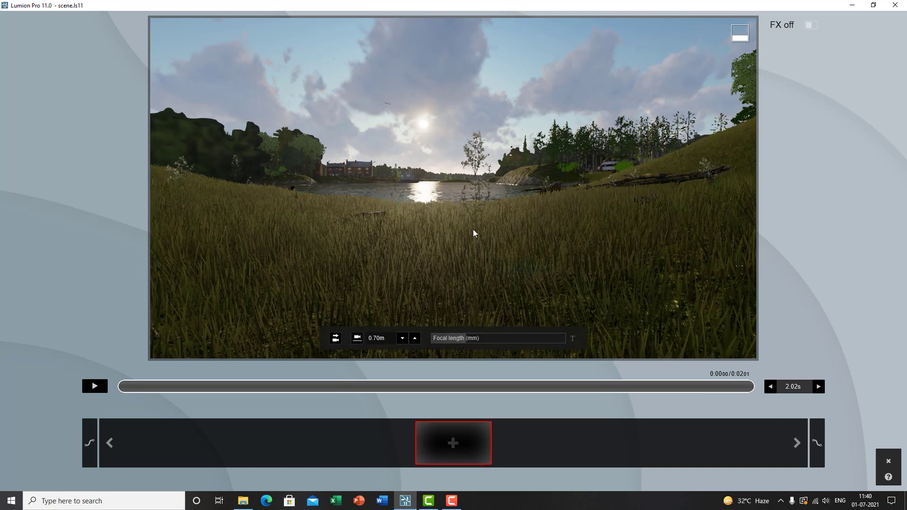
{"action": "left_click", "coordinate": [453, 444]}
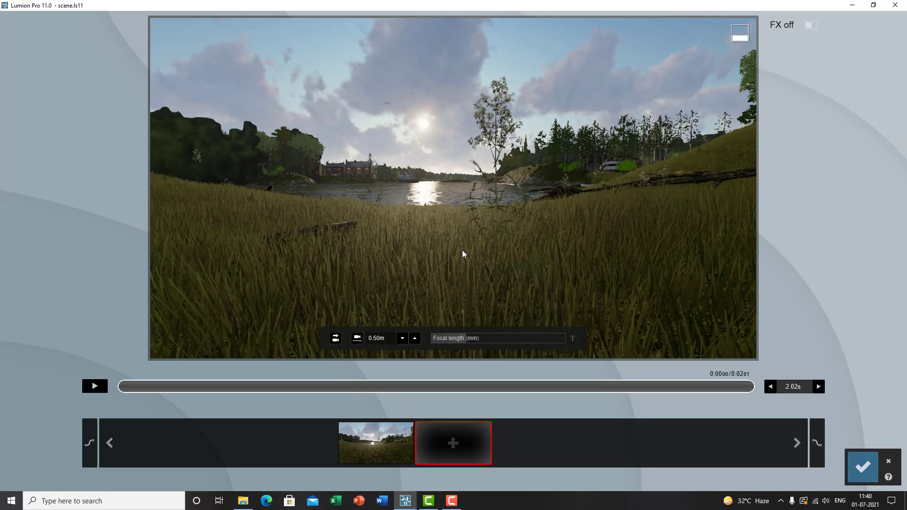
Fly out over the water and save the lake view as the second keyframe
{"action": "right_click_drag", "start_coordinate": [462, 250], "coordinate": [458, 244]}
{"action": "key", "text": "w"}
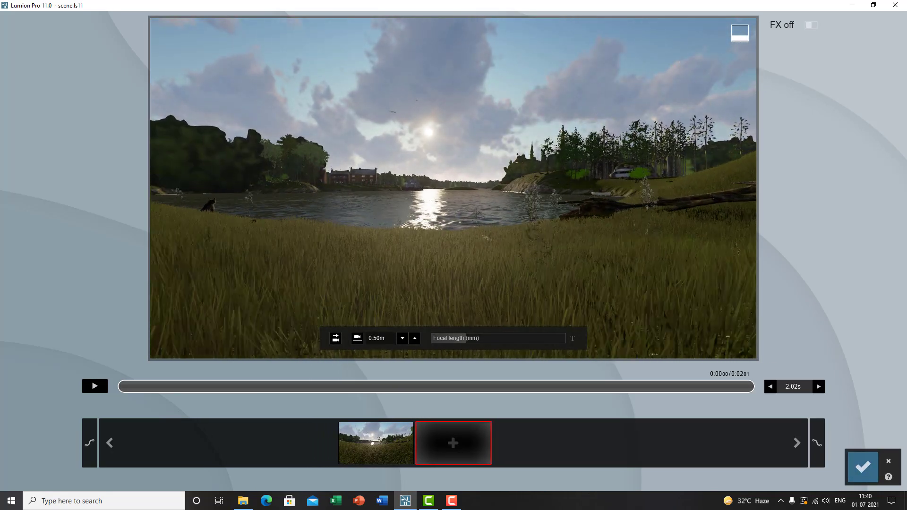
{"action": "key", "text": "w"}
{"action": "left_click", "coordinate": [452, 447]}
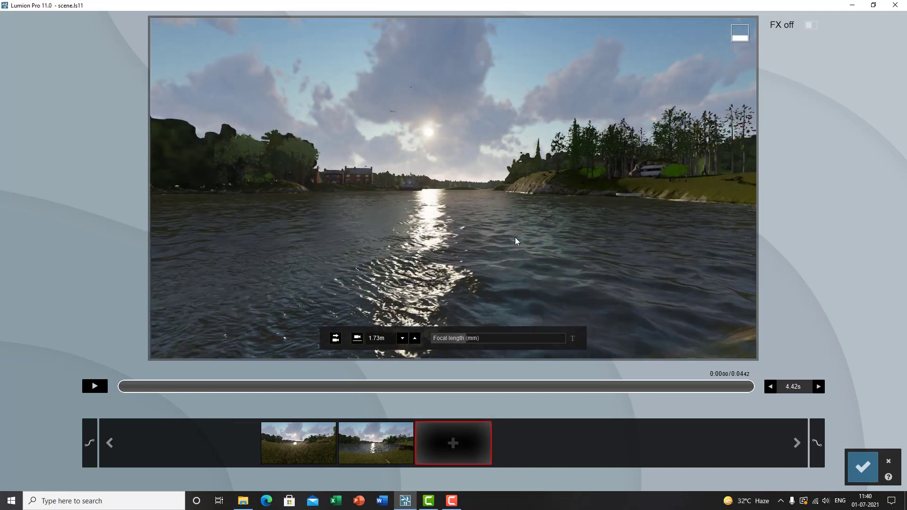
Add third and fourth keyframes looking along the wooded shore, making the clip 13.33s
{"action": "right_click_drag", "start_coordinate": [515, 237], "coordinate": [529, 477]}
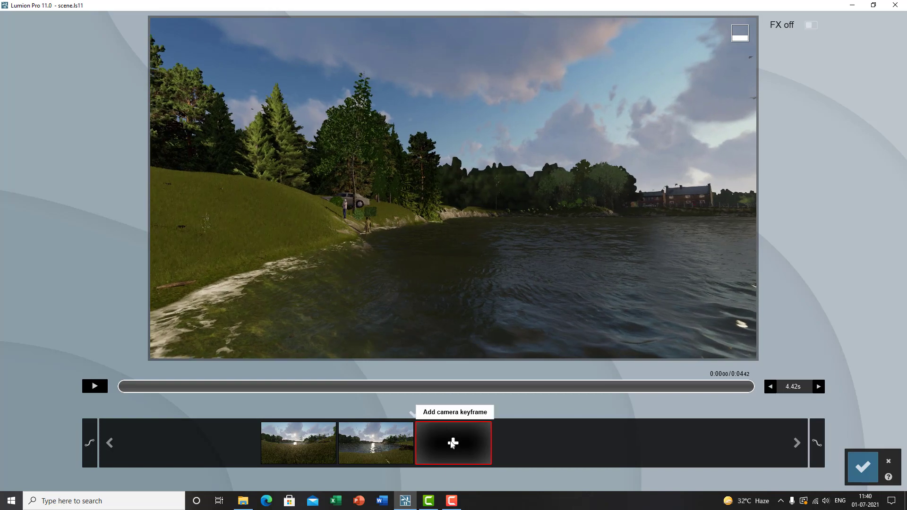
{"action": "left_click", "coordinate": [452, 444]}
{"action": "key", "text": "d"}
{"action": "right_click_drag", "start_coordinate": [664, 280], "coordinate": [444, 278]}
{"action": "key", "text": "w"}
{"action": "left_click", "coordinate": [447, 444]}
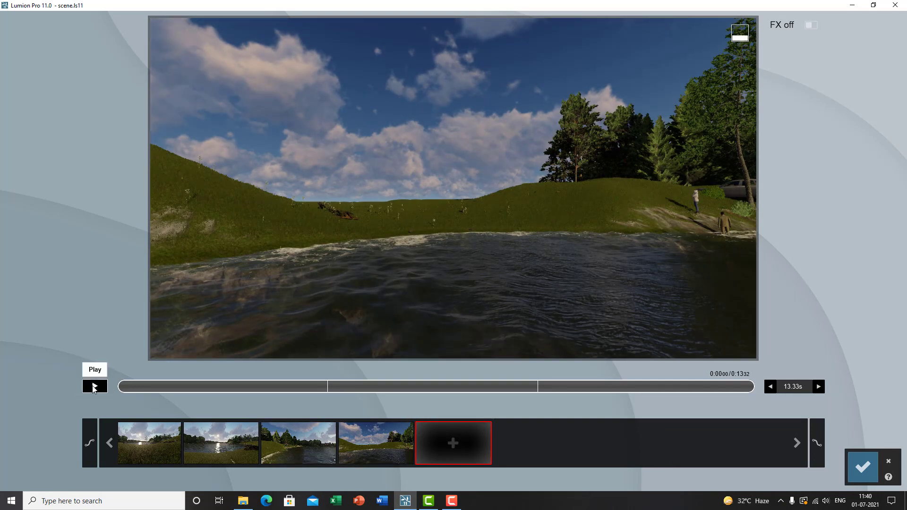
Enter 15 in the clip-length box so the slot 3 clip runs 15.00s
{"action": "left_click", "coordinate": [790, 392]}
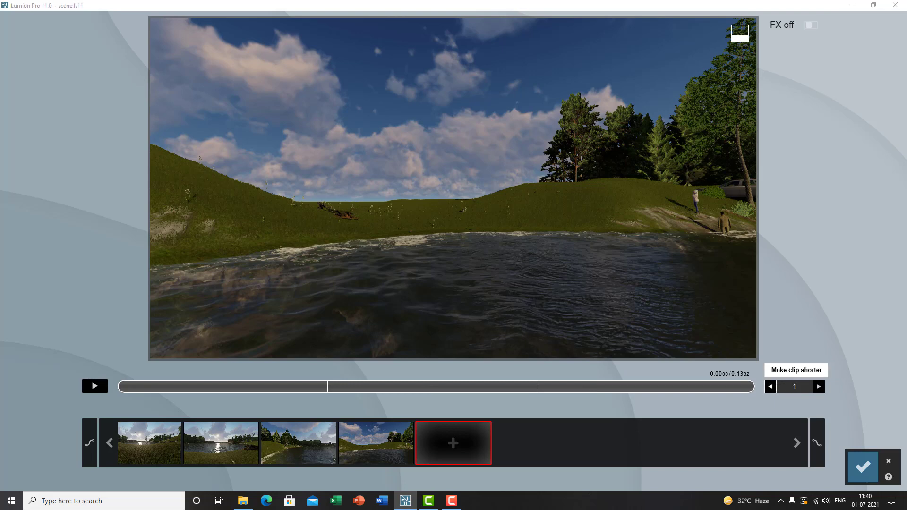
{"action": "type", "text": "15"}
{"action": "key", "text": "Return"}
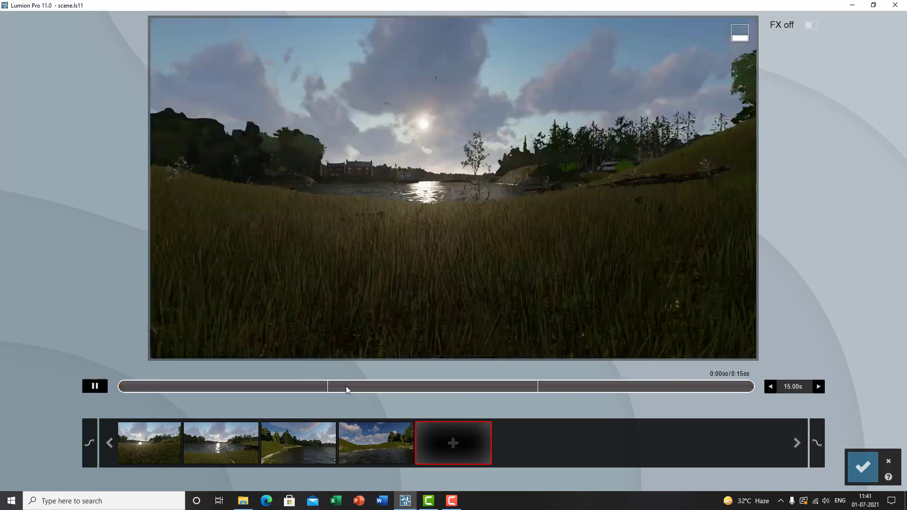
Pause, rewind and replay the clip preview from the beginning
{"action": "left_click", "coordinate": [95, 387]}
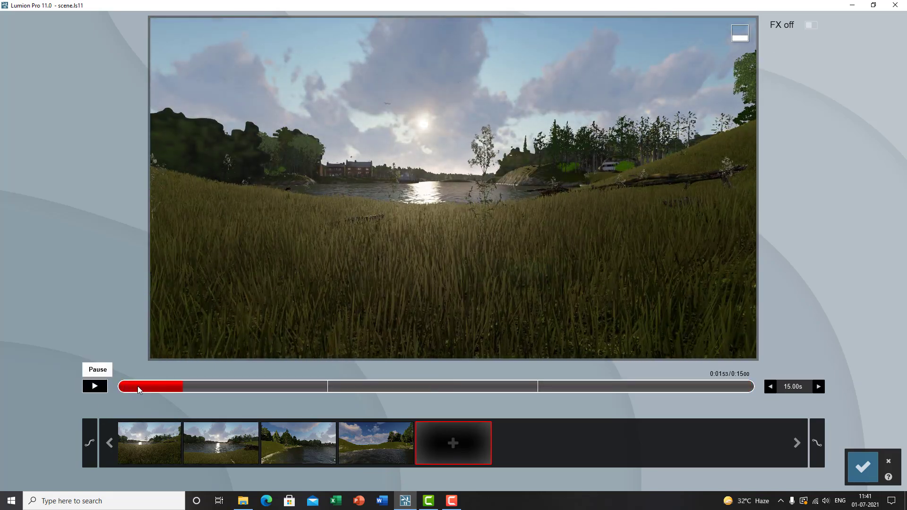
{"action": "left_click", "coordinate": [94, 390]}
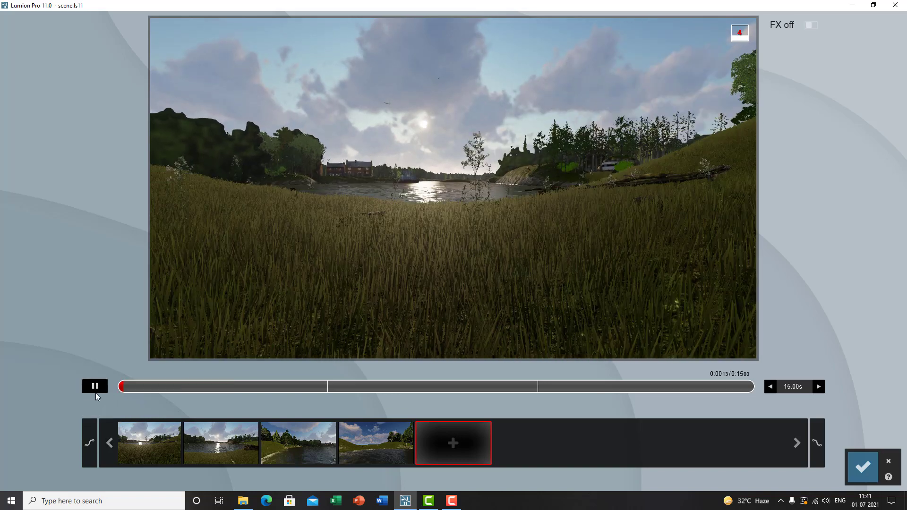
{"action": "left_click", "coordinate": [90, 389]}
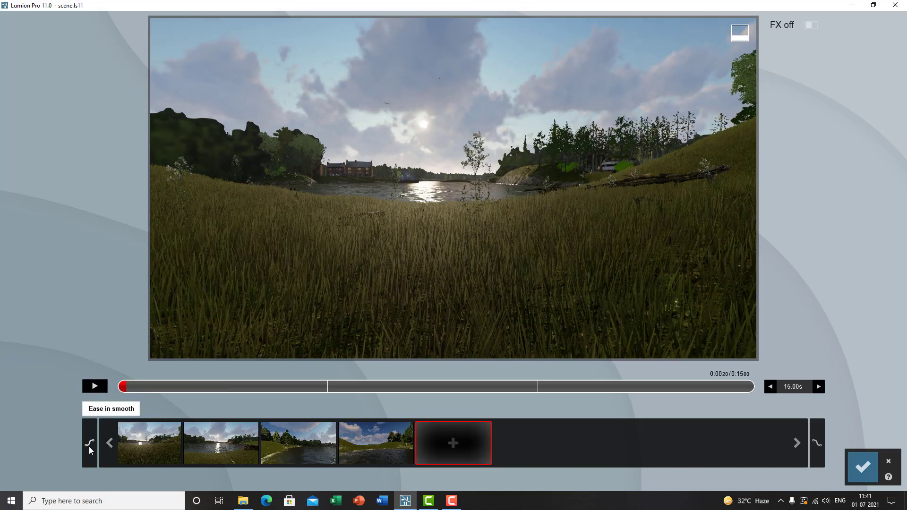
Switch Ease in and Ease out to linear, then play the 14.95s clip again
{"action": "left_click", "coordinate": [89, 440]}
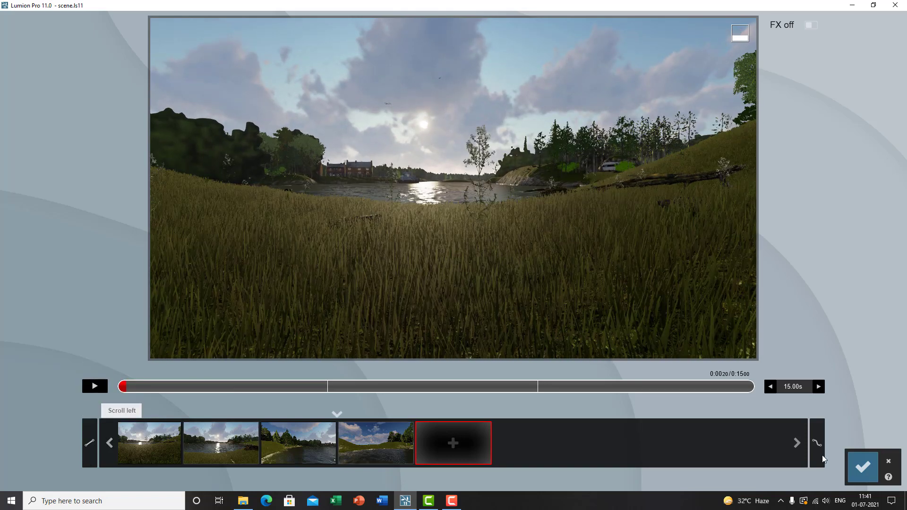
{"action": "left_click", "coordinate": [815, 441]}
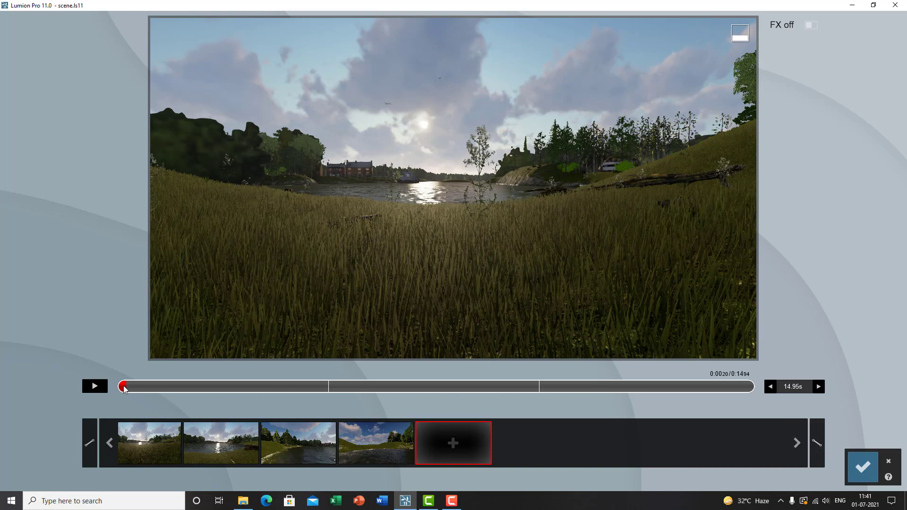
{"action": "left_click", "coordinate": [96, 388]}
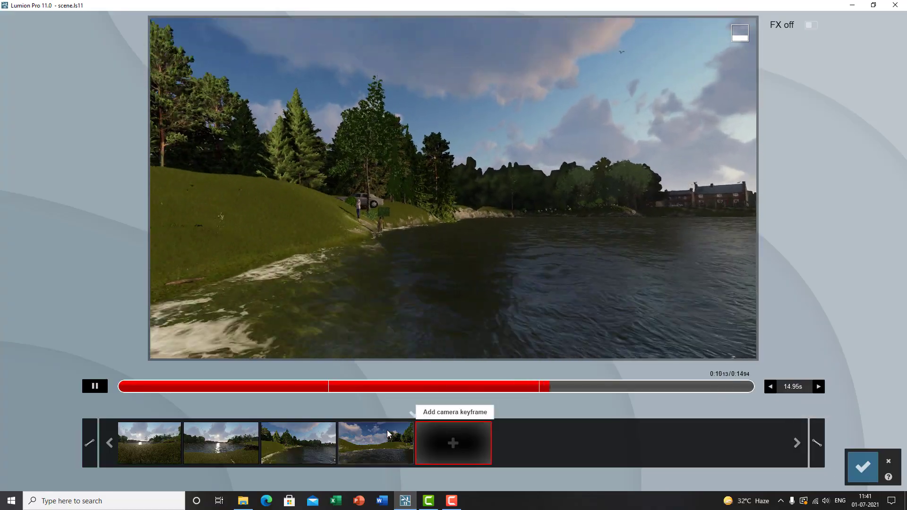
Delete the fourth and third camera keyframes, then select the second keyframe to view it
{"action": "left_click", "coordinate": [95, 386]}
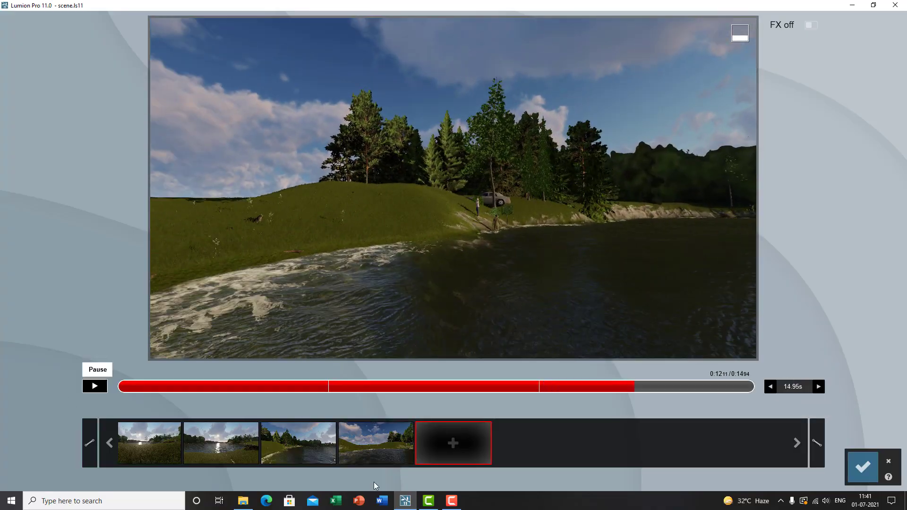
{"action": "left_click", "coordinate": [373, 444]}
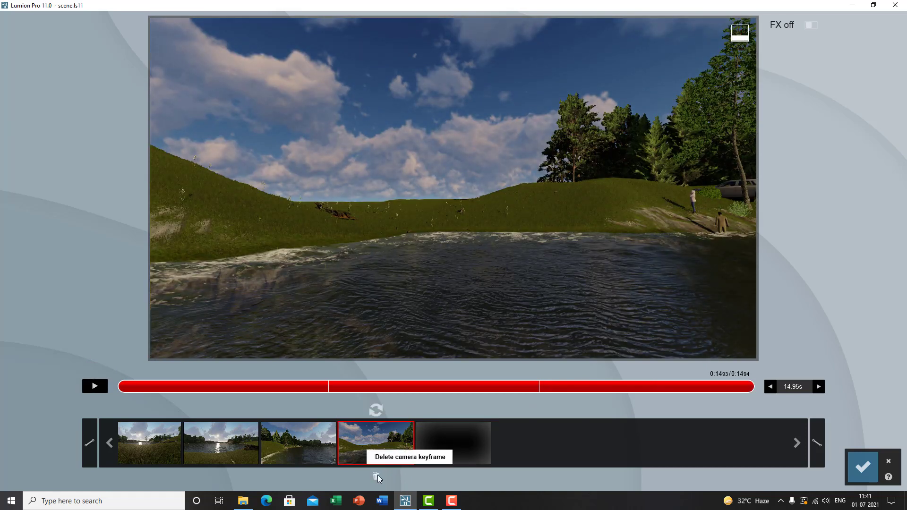
{"action": "left_click", "coordinate": [378, 474]}
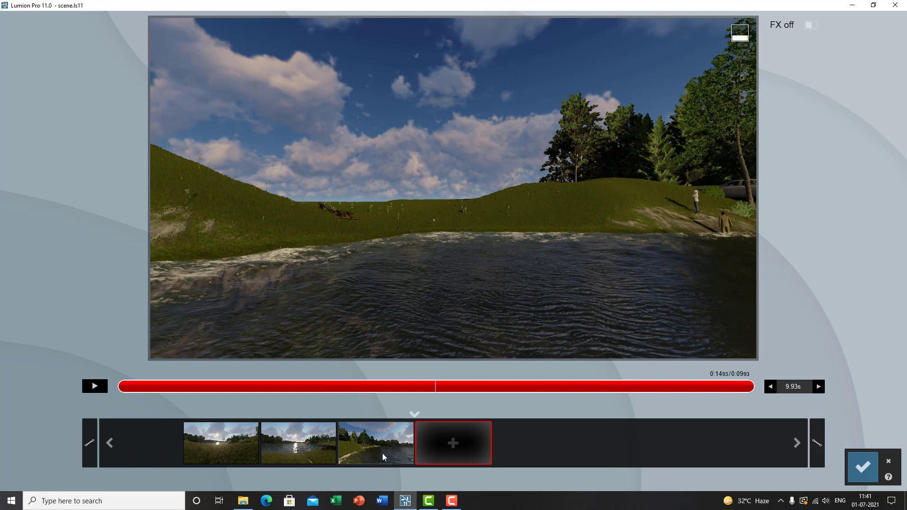
{"action": "left_click", "coordinate": [388, 448]}
{"action": "left_click", "coordinate": [377, 474]}
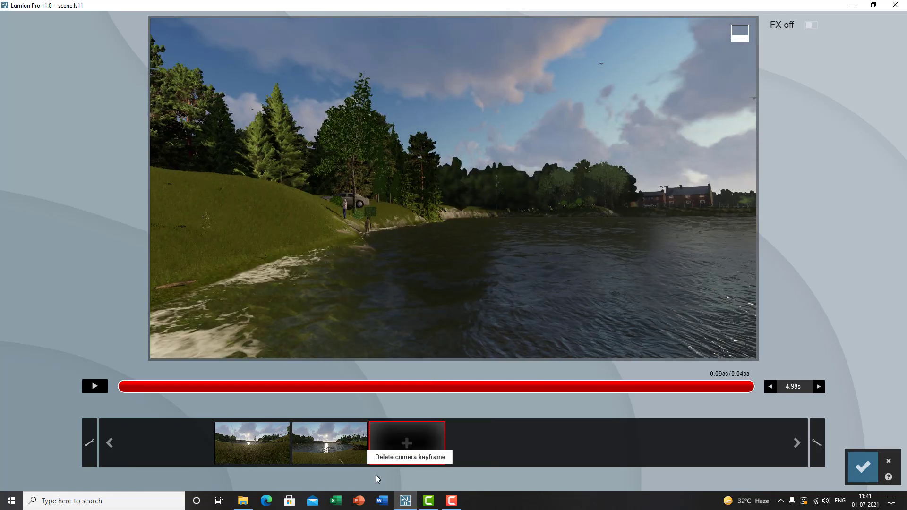
{"action": "left_click", "coordinate": [373, 453]}
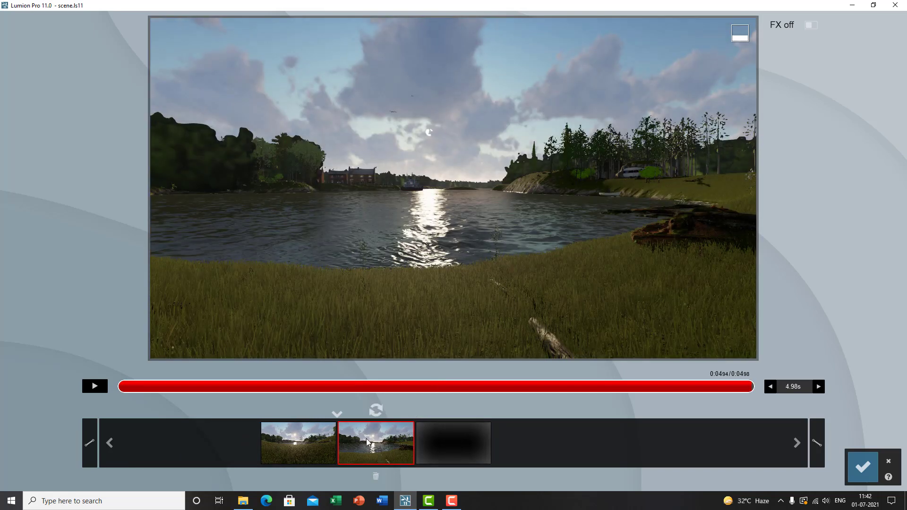
Insert a keyframe after the second (clip becomes 9.93s), replay from the start and pause near 1.3s
{"action": "left_click", "coordinate": [338, 414]}
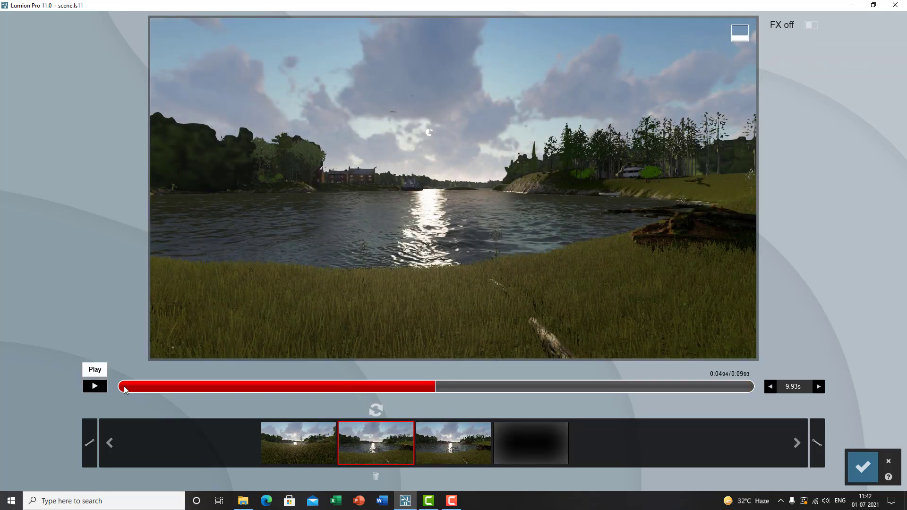
{"action": "left_click", "coordinate": [124, 387]}
{"action": "left_click", "coordinate": [94, 386]}
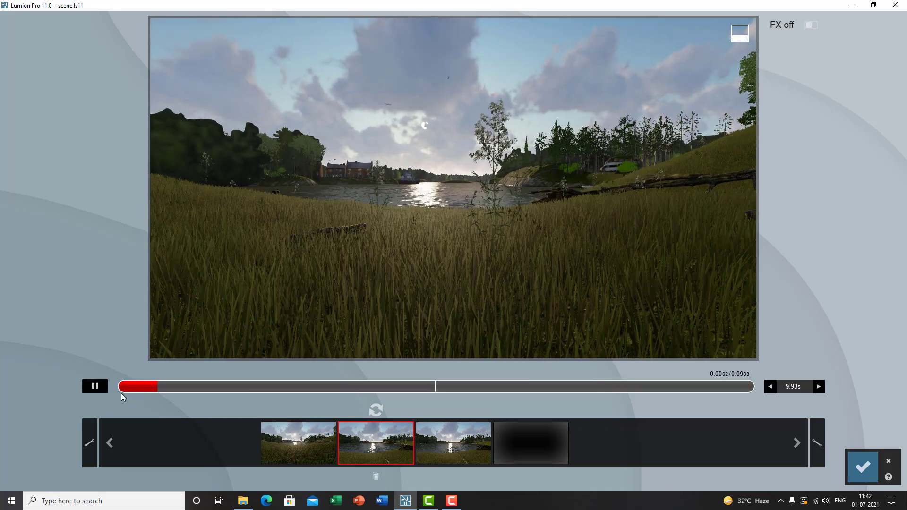
{"action": "left_click", "coordinate": [94, 386]}
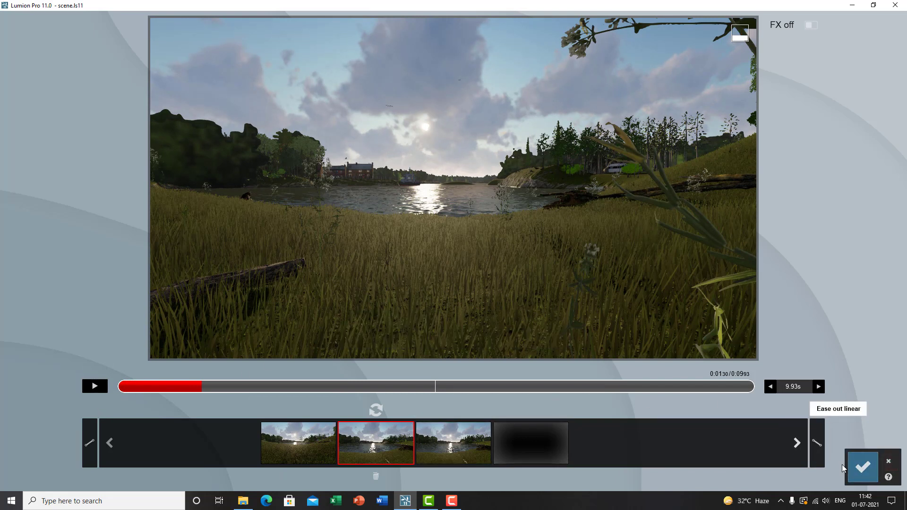
Save the new clip into slot 3, then view the second clip's Realistic effects
{"action": "left_click", "coordinate": [862, 467]}
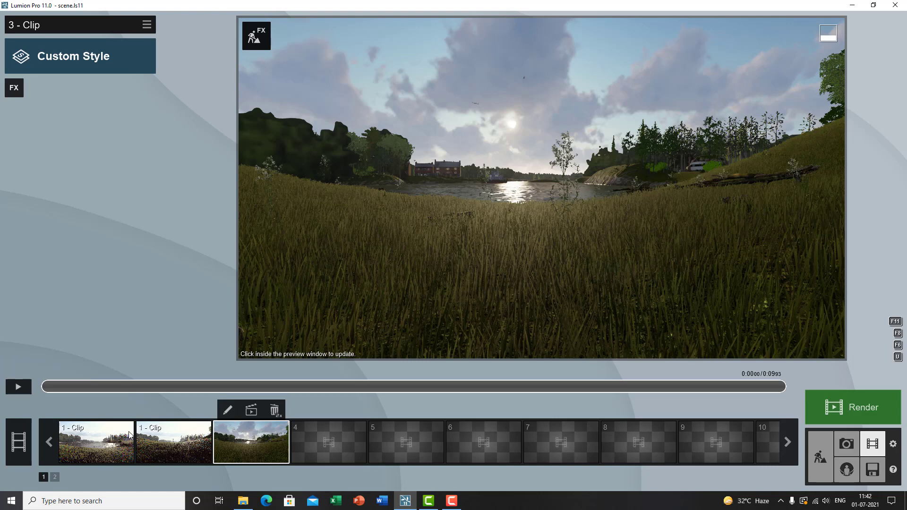
{"action": "left_click", "coordinate": [151, 437]}
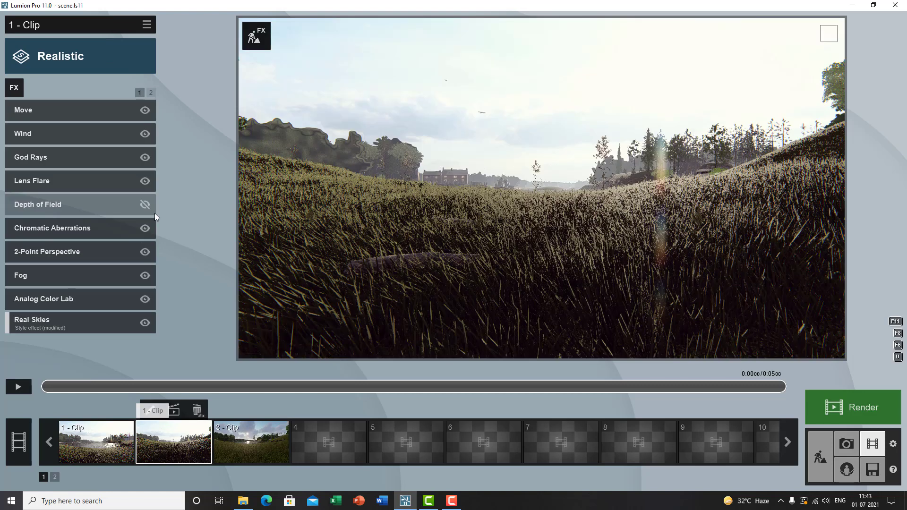
{"action": "mouse_move", "coordinate": [155, 214]}
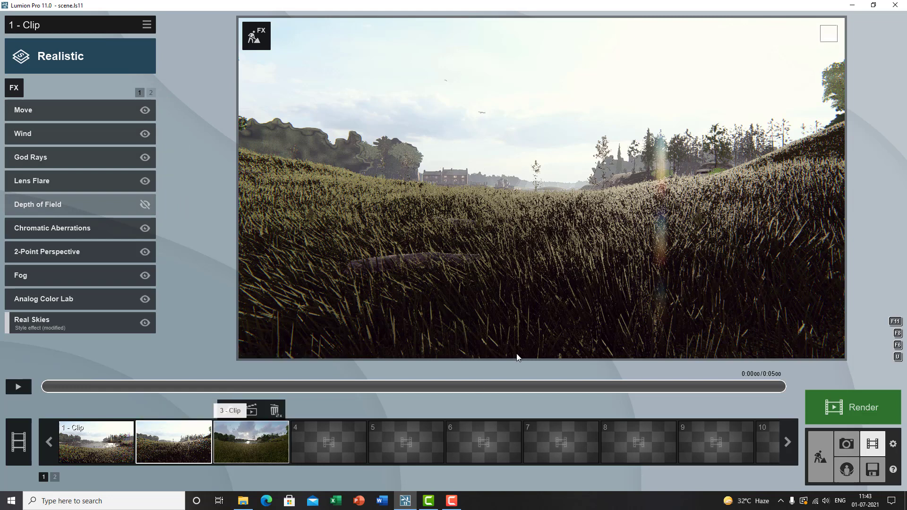
{"action": "left_click", "coordinate": [238, 437]}
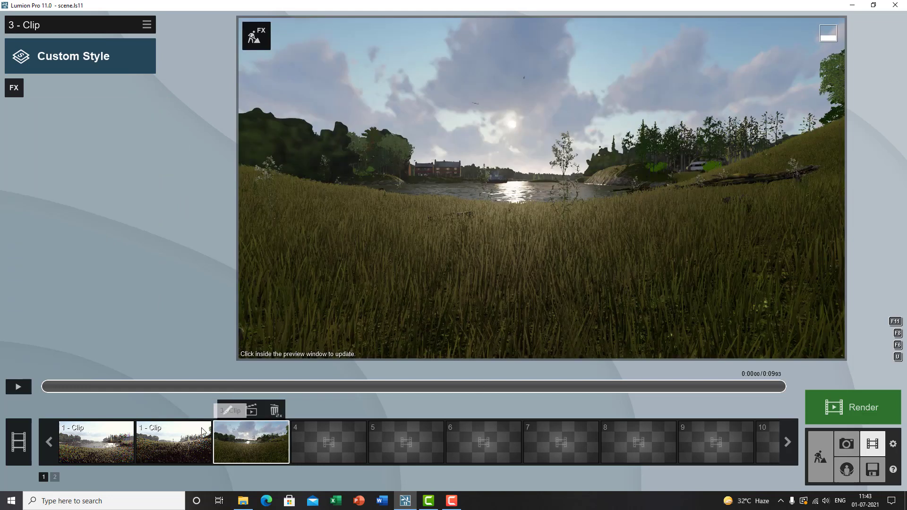
{"action": "left_click", "coordinate": [179, 441]}
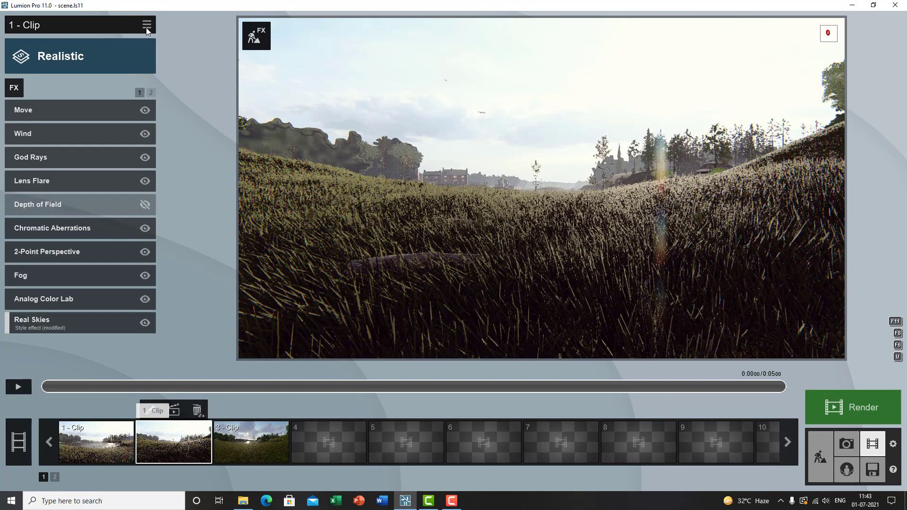
Copy the second clip's effects through its Edit menu
{"action": "left_click", "coordinate": [146, 26]}
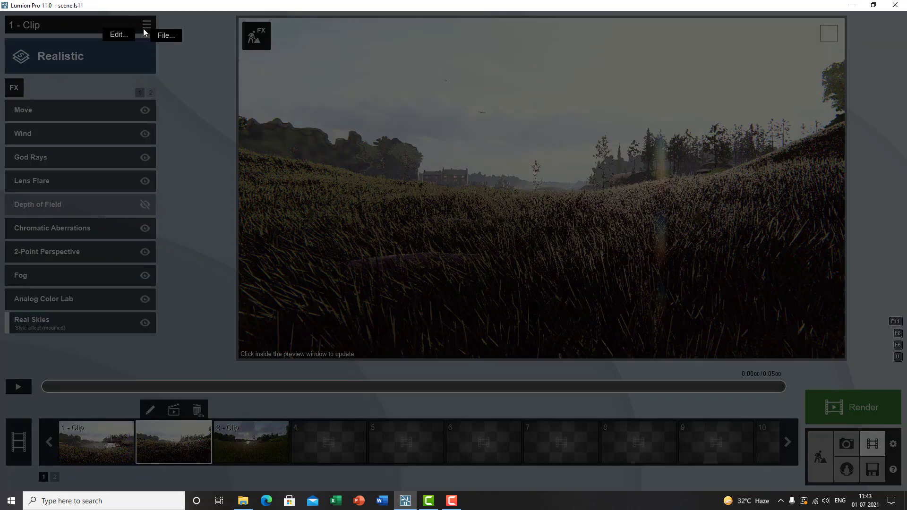
{"action": "left_click", "coordinate": [116, 36]}
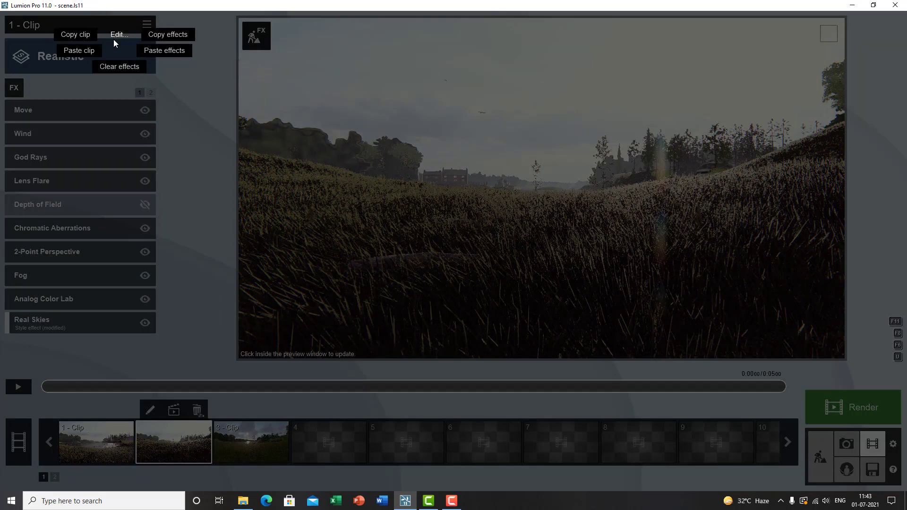
{"action": "left_click", "coordinate": [161, 33]}
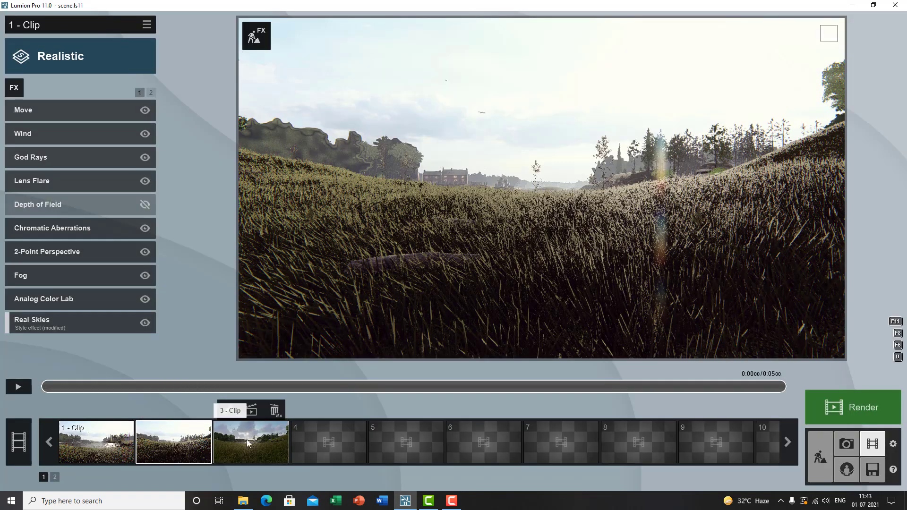
Paste the copied Realistic effects stack onto clip 3 and refresh its preview
{"action": "left_click", "coordinate": [247, 443]}
{"action": "left_click", "coordinate": [146, 24]}
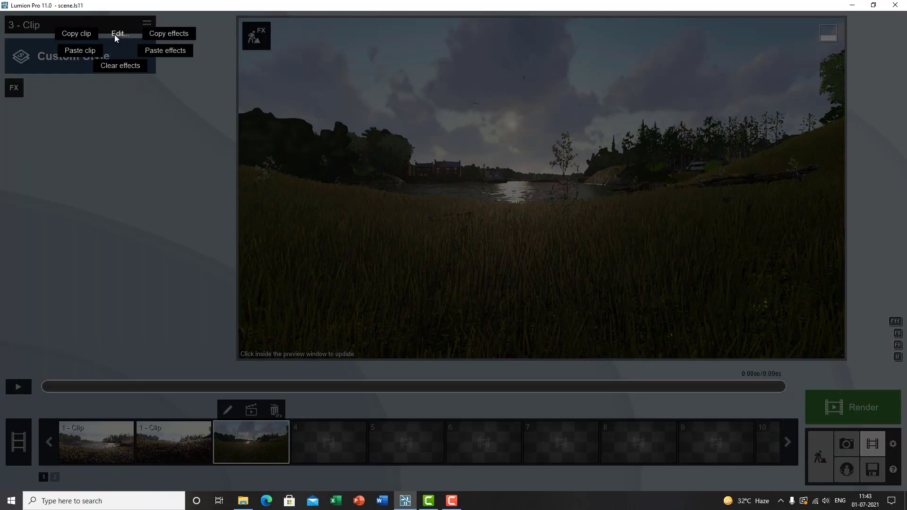
{"action": "left_click", "coordinate": [177, 51]}
{"action": "left_click", "coordinate": [523, 193]}
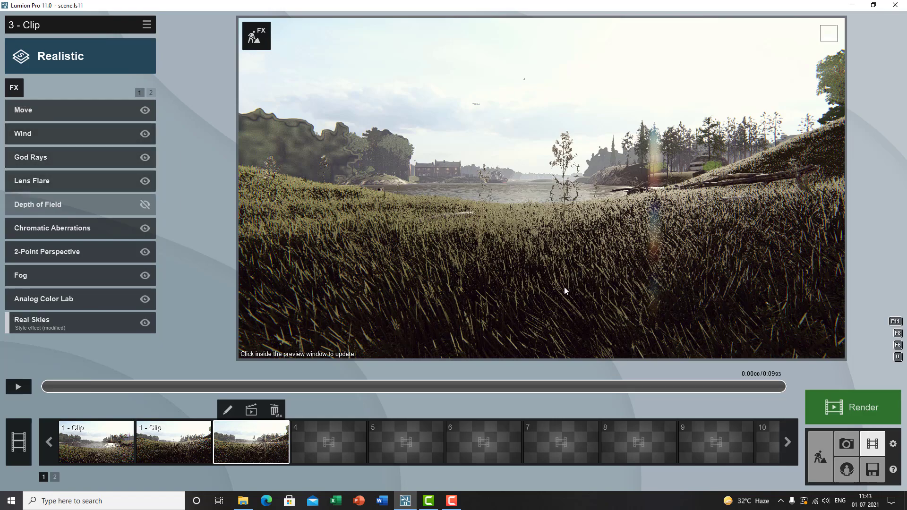
Set clip 3's Wind speed to 0% and wind direction to 0°, then open the Move effect
{"action": "left_click", "coordinate": [17, 388]}
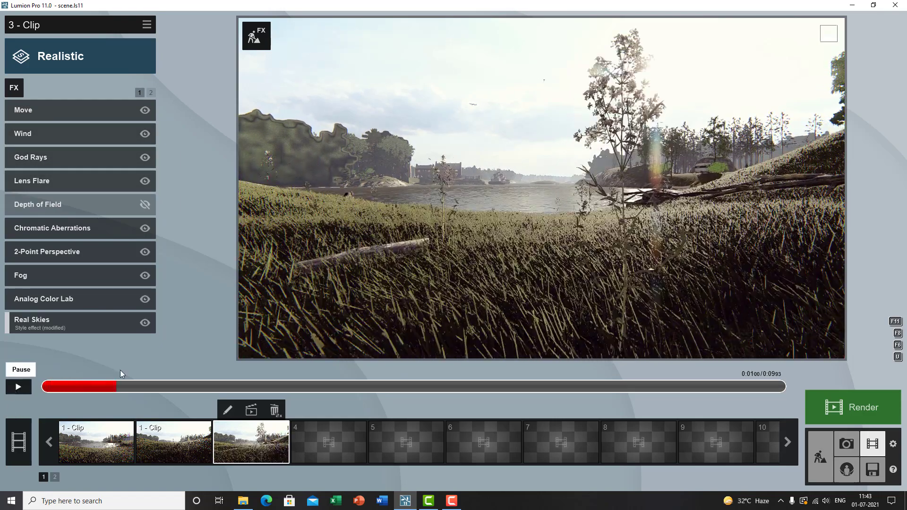
{"action": "left_click", "coordinate": [83, 137]}
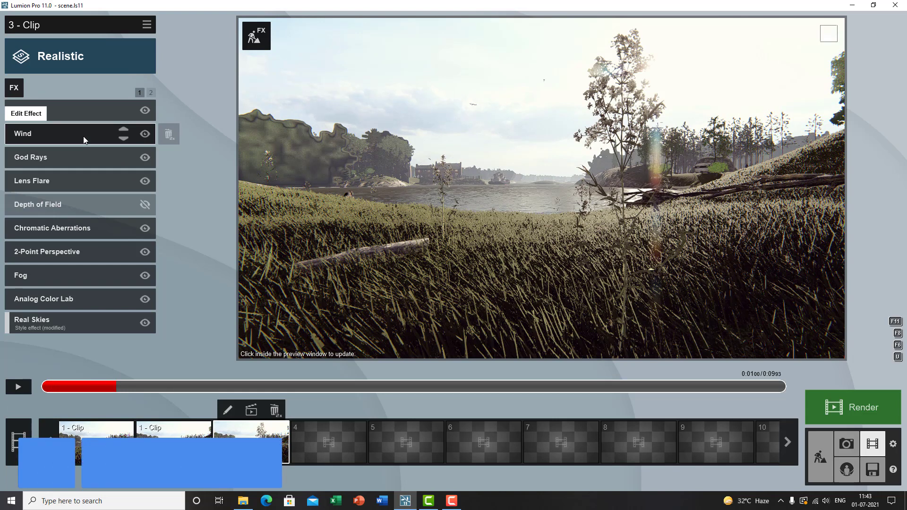
{"action": "left_click", "coordinate": [83, 137]}
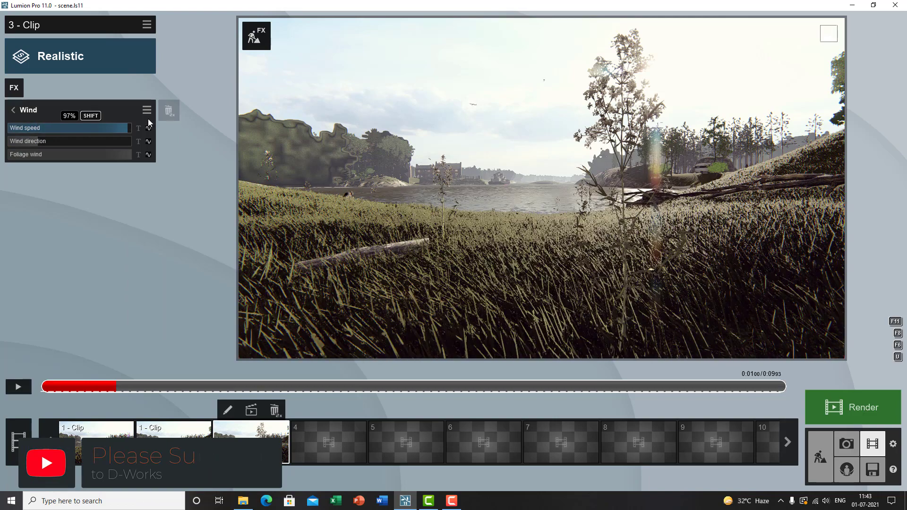
{"action": "left_click_drag", "start_coordinate": [66, 127], "coordinate": [2, 127]}
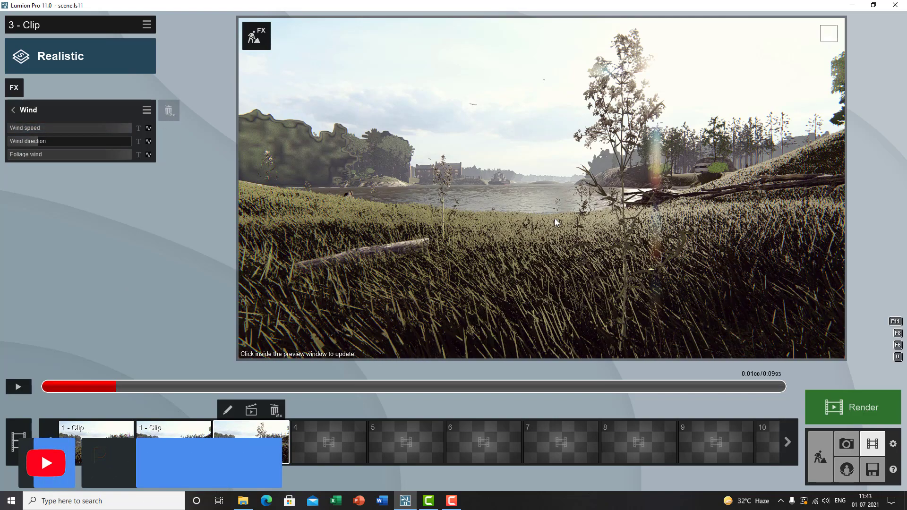
{"action": "mouse_move", "coordinate": [17, 142]}
{"action": "left_click_drag", "start_coordinate": [17, 141], "coordinate": [128, 152]}
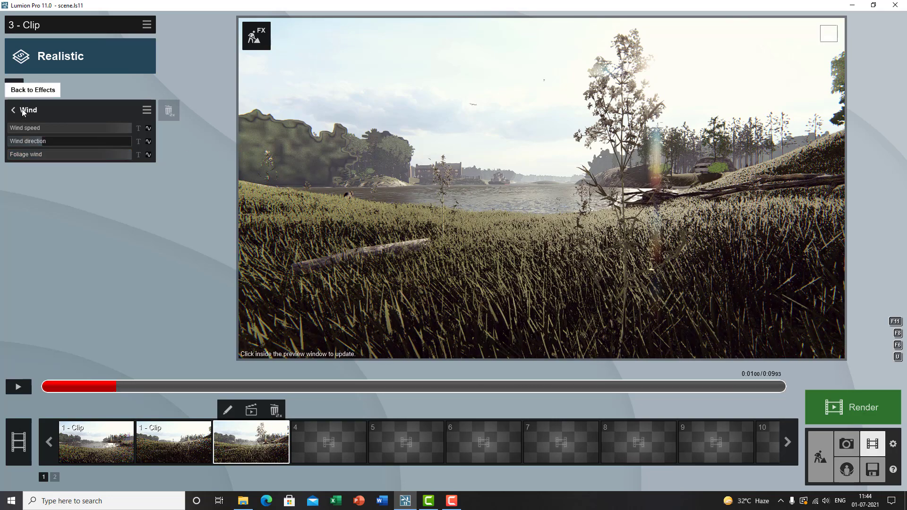
{"action": "left_click", "coordinate": [27, 114]}
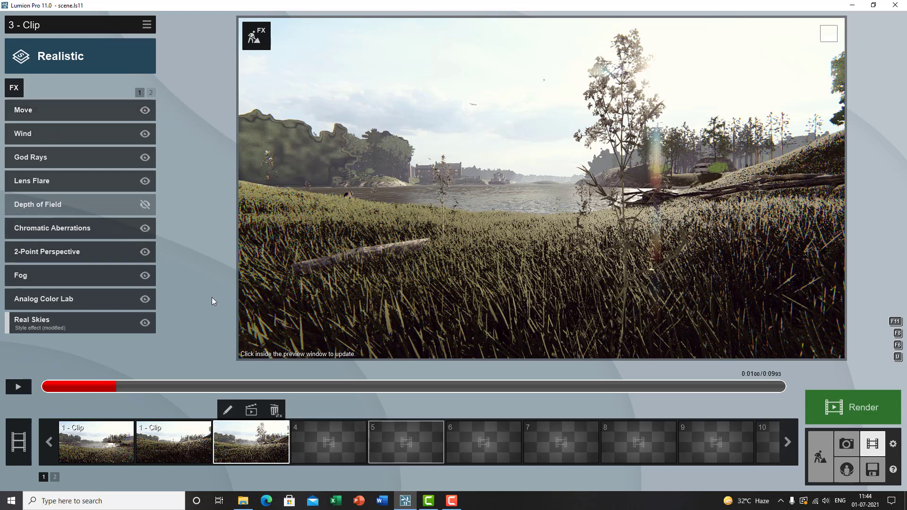
{"action": "left_click", "coordinate": [29, 110]}
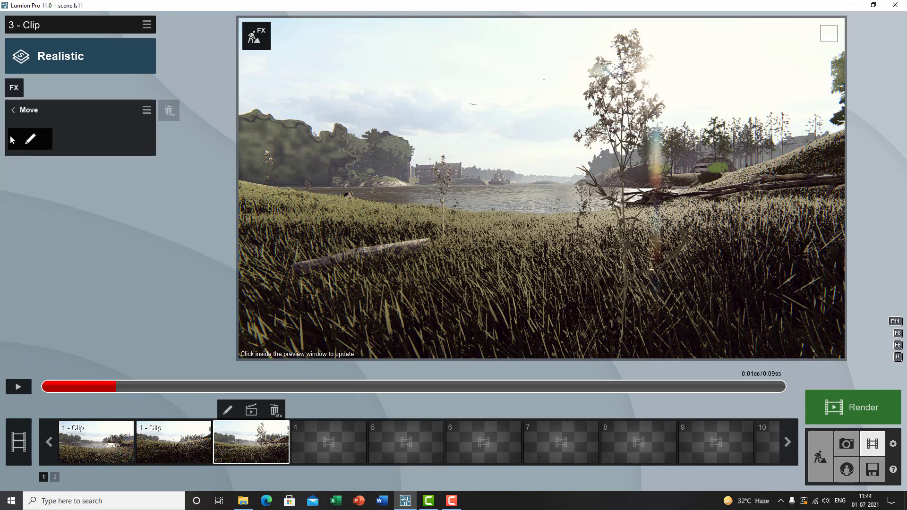
{"action": "left_click", "coordinate": [17, 110]}
{"action": "left_click", "coordinate": [14, 88]}
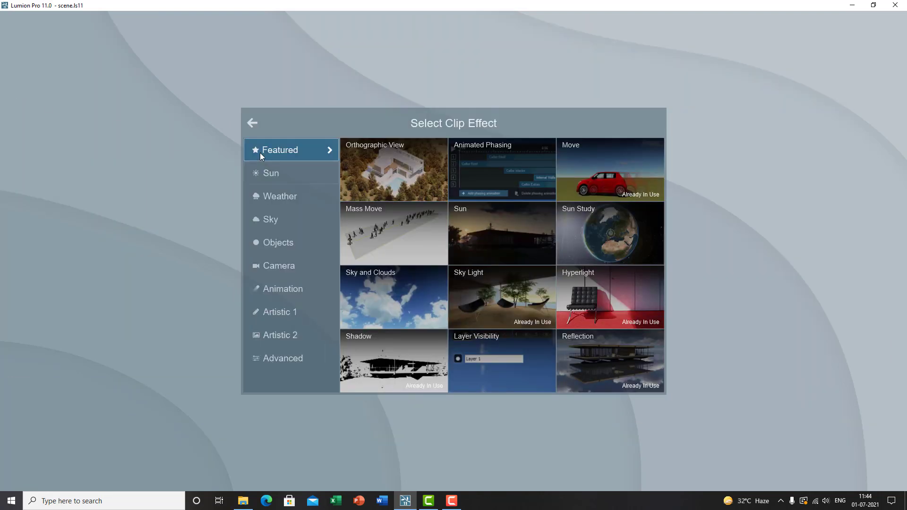
{"action": "left_click", "coordinate": [301, 291]}
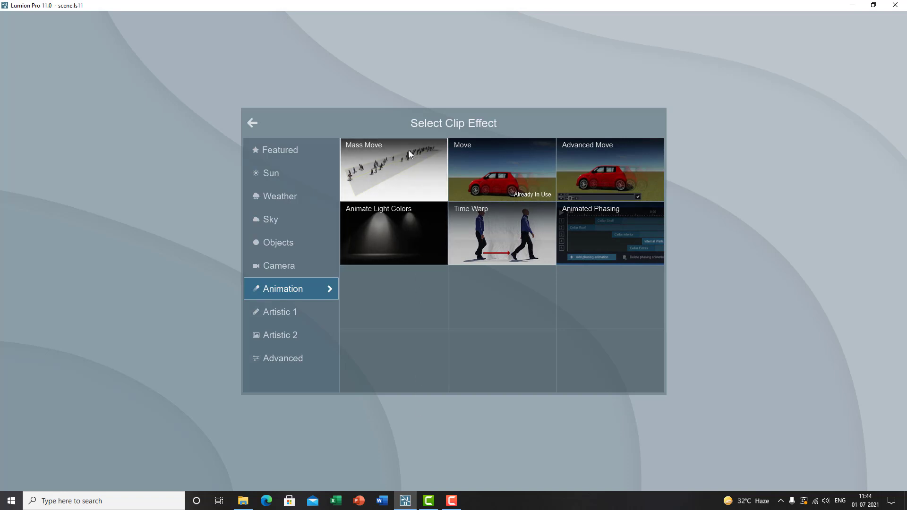
{"action": "left_click", "coordinate": [506, 162]}
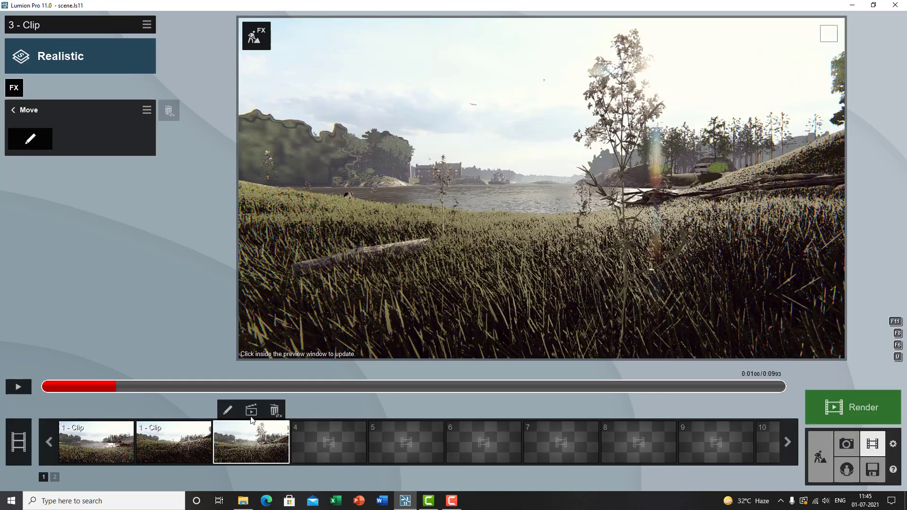
Start the Move effect's scene editing and fly the view over the hill to the lake
{"action": "left_click", "coordinate": [42, 140]}
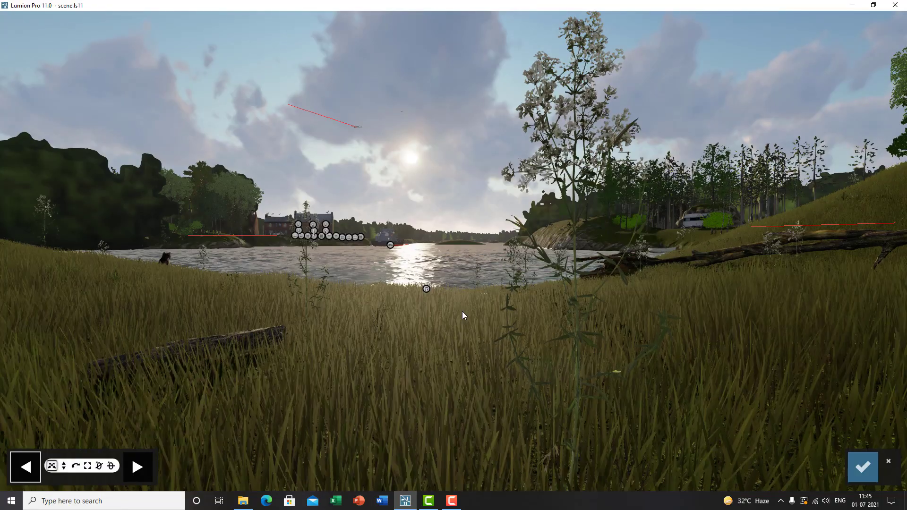
{"action": "scroll", "coordinate": [462, 312], "scroll_direction": "up", "scroll_amount": 5}
{"action": "right_click_drag", "start_coordinate": [463, 312], "coordinate": [471, 377]}
{"action": "scroll", "coordinate": [470, 373], "scroll_direction": "down", "scroll_amount": 8}
{"action": "middle_click_drag", "start_coordinate": [471, 377], "coordinate": [476, 71]}
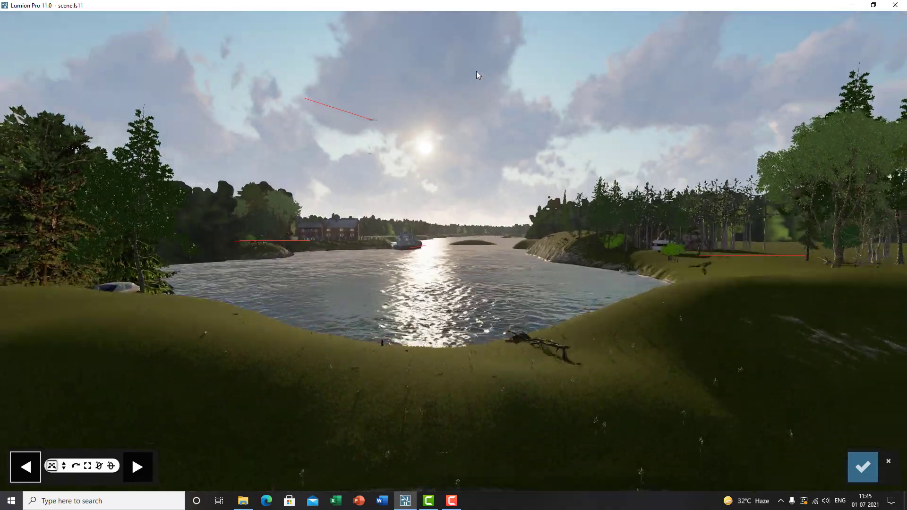
{"action": "scroll", "coordinate": [524, 270], "scroll_direction": "up", "scroll_amount": 5}
{"action": "right_click_drag", "start_coordinate": [491, 331], "coordinate": [522, 275]}
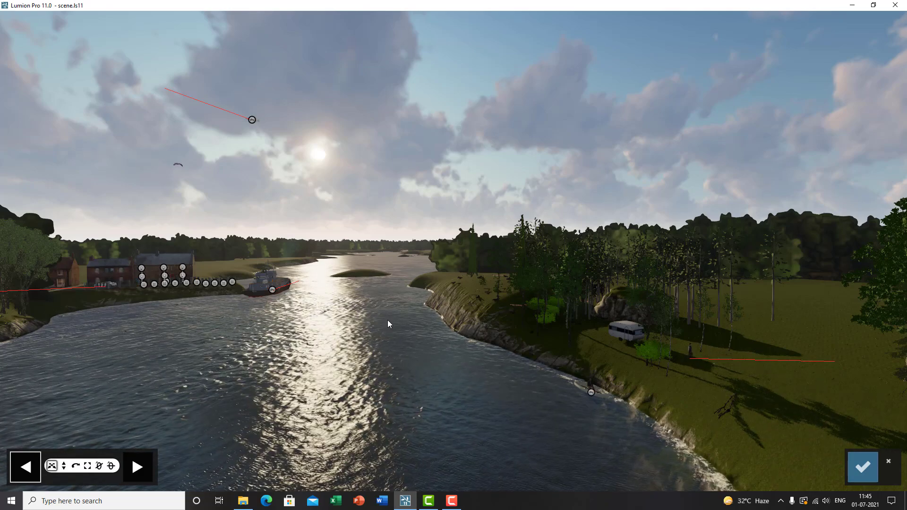
Fly up to the airplane in the sky and select it for animation
{"action": "right_click_drag", "start_coordinate": [387, 319], "coordinate": [393, 323]}
{"action": "scroll", "coordinate": [390, 321], "scroll_direction": "up", "scroll_amount": 5}
{"action": "key", "text": "w"}
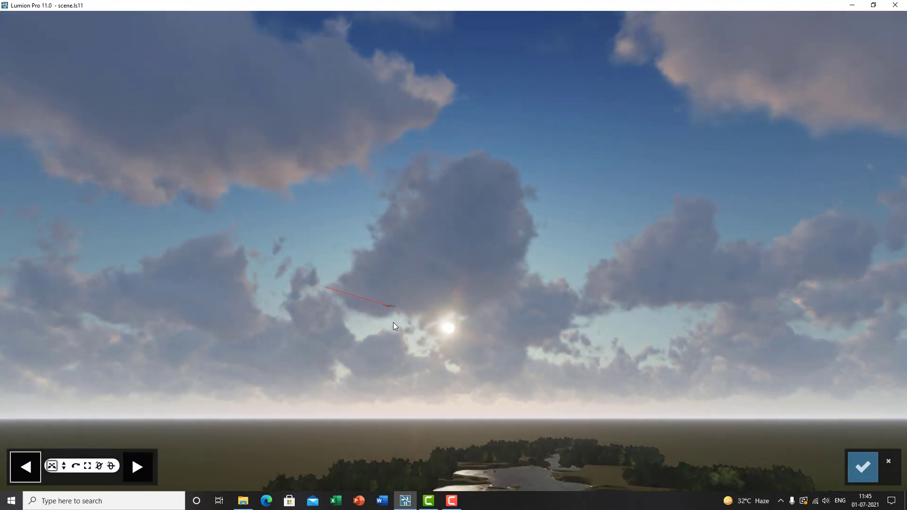
{"action": "right_click_drag", "start_coordinate": [474, 339], "coordinate": [475, 350]}
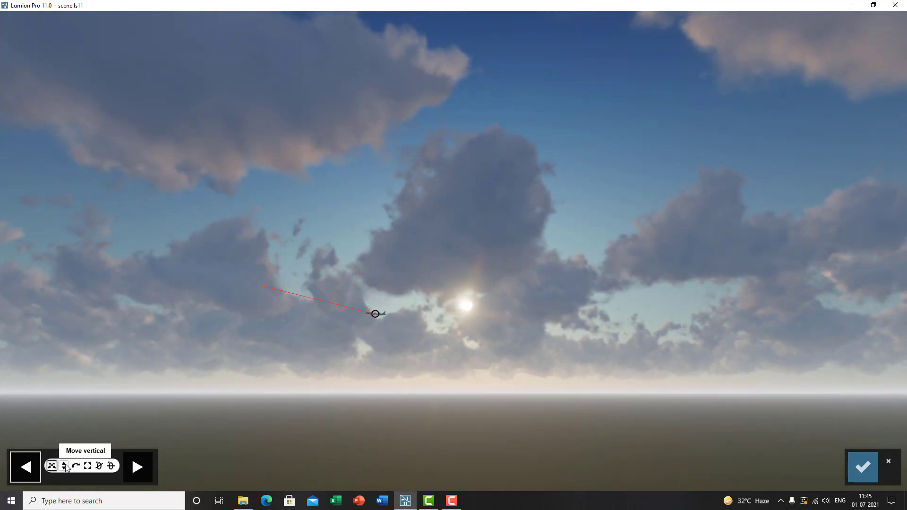
{"action": "right_click_drag", "start_coordinate": [358, 374], "coordinate": [361, 372]}
{"action": "key", "text": "w"}
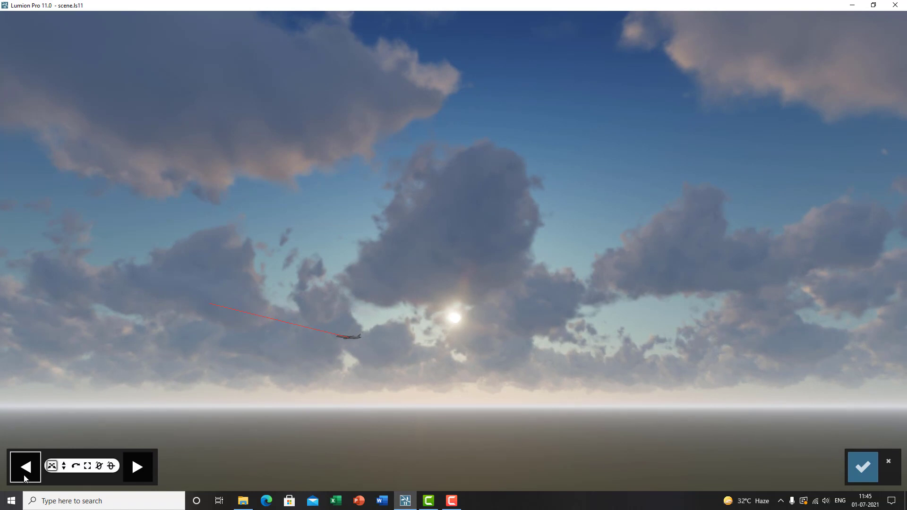
{"action": "left_click", "coordinate": [349, 337]}
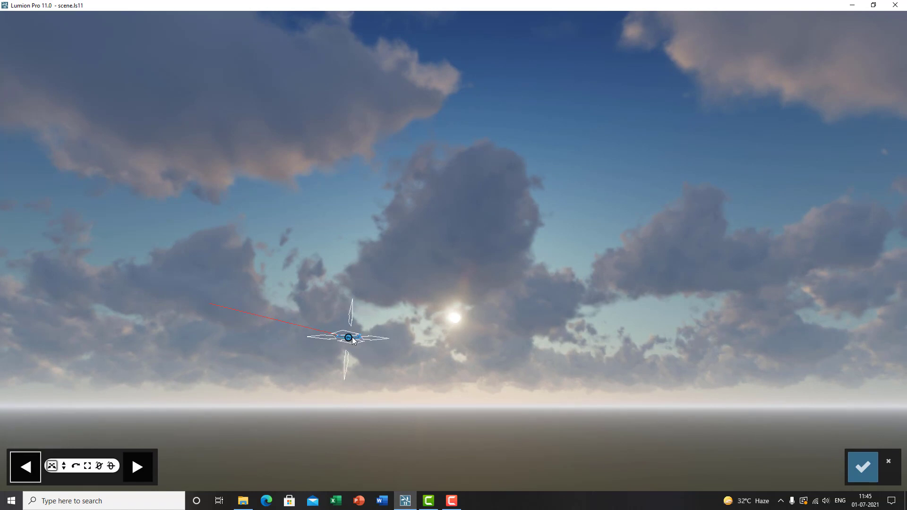
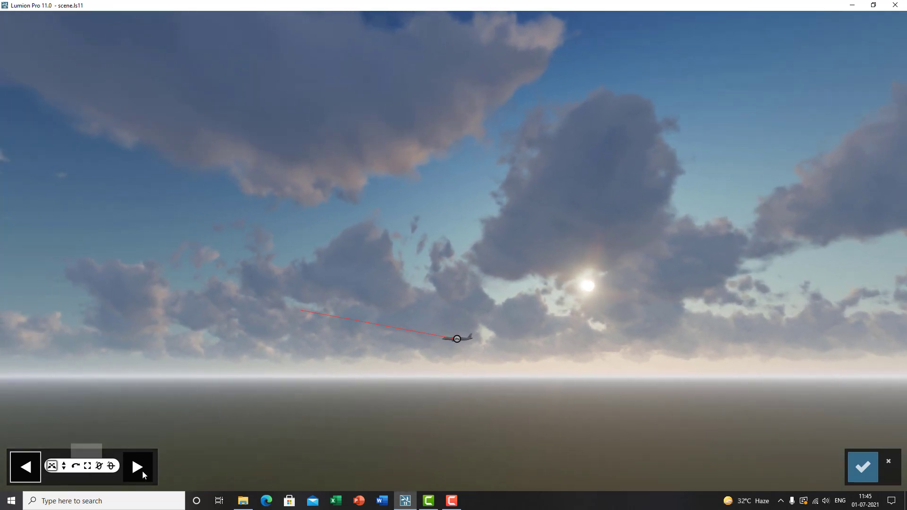
Move the airplane's end point down and farther out over the lake
{"action": "left_click", "coordinate": [143, 470]}
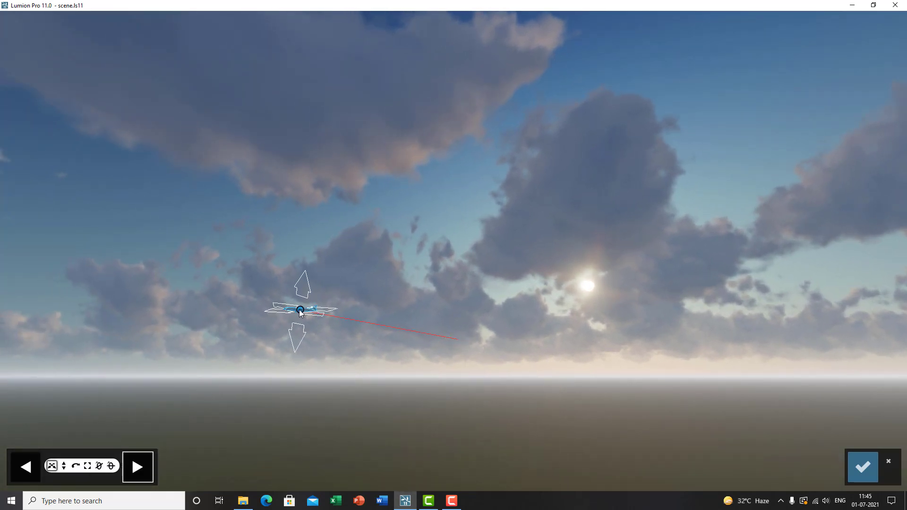
{"action": "mouse_move", "coordinate": [414, 347]}
{"action": "right_mouse_down"}
{"action": "mouse_move", "coordinate": [443, 347]}
{"action": "mouse_move", "coordinate": [421, 343]}
{"action": "right_mouse_up"}
{"action": "key", "text": "w"}
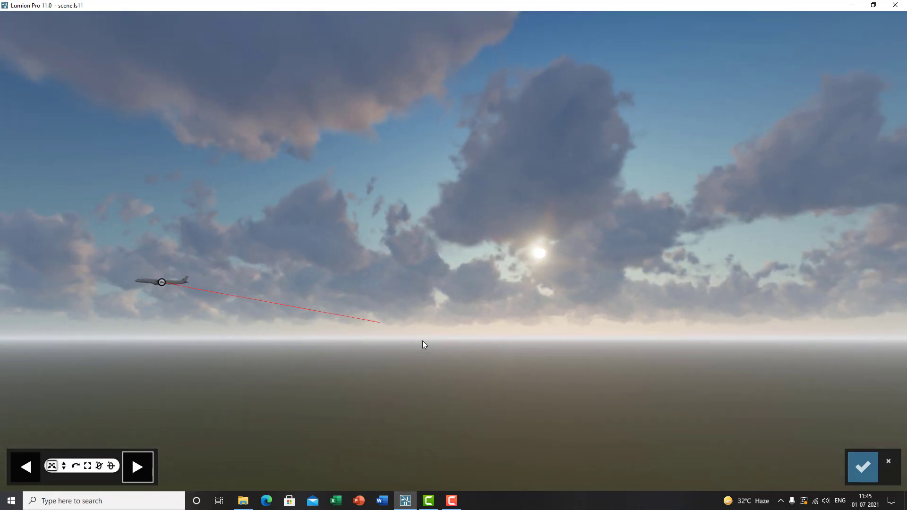
{"action": "right_click_drag", "start_coordinate": [422, 341], "coordinate": [504, 320]}
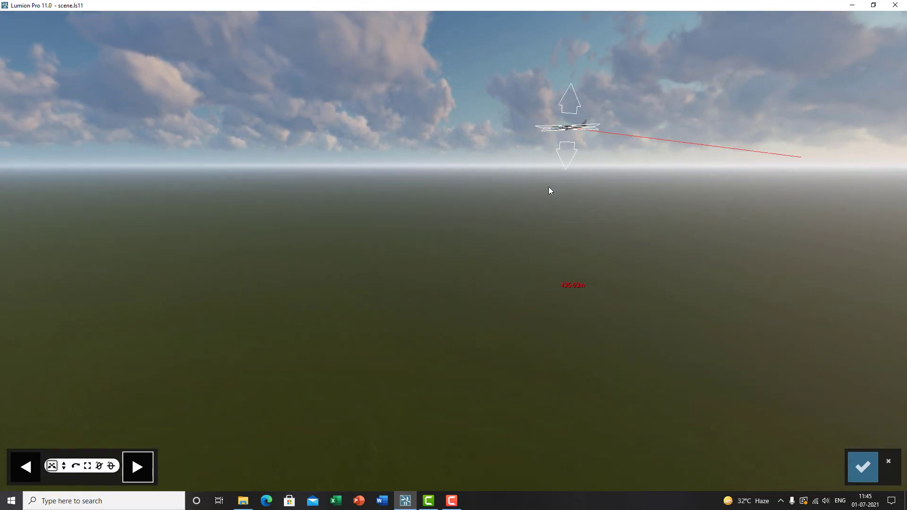
{"action": "left_click_drag", "start_coordinate": [549, 190], "coordinate": [523, 344]}
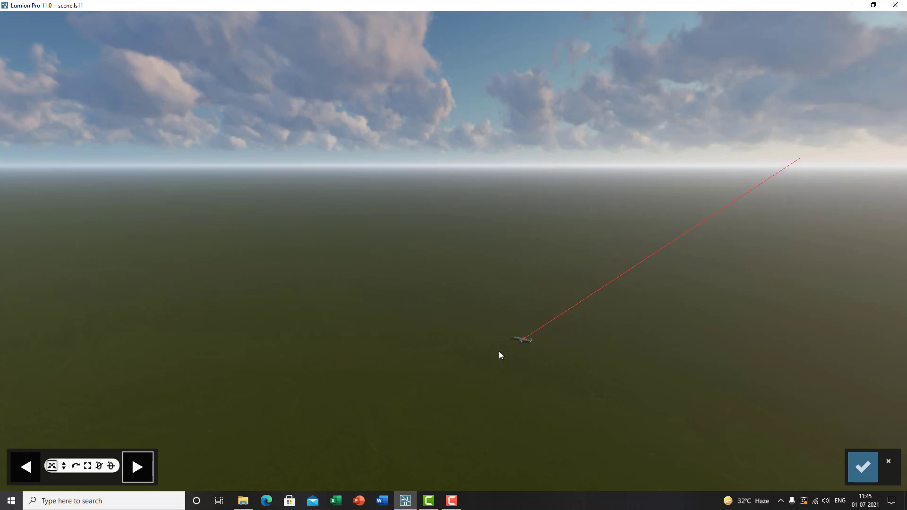
Raise the airplane's end point to about 462 m and confirm the flight path
{"action": "left_click", "coordinate": [64, 466]}
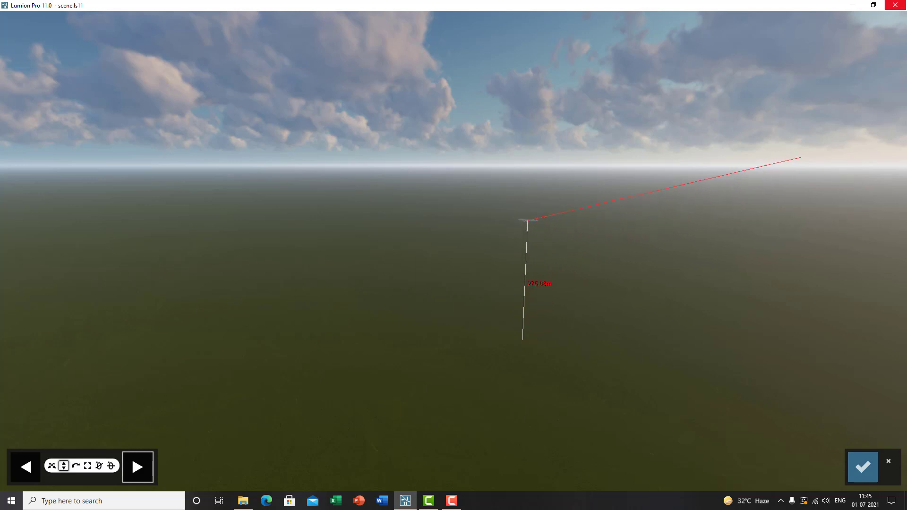
{"action": "left_click_drag", "start_coordinate": [529, 173], "coordinate": [532, 118]}
{"action": "right_click_drag", "start_coordinate": [533, 188], "coordinate": [622, 188]}
{"action": "right_click_drag", "start_coordinate": [472, 194], "coordinate": [522, 194]}
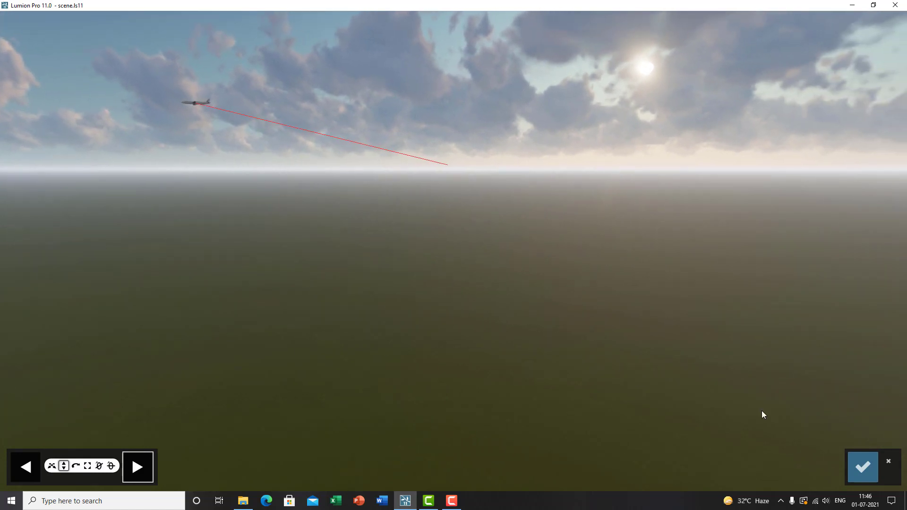
{"action": "left_click", "coordinate": [862, 477]}
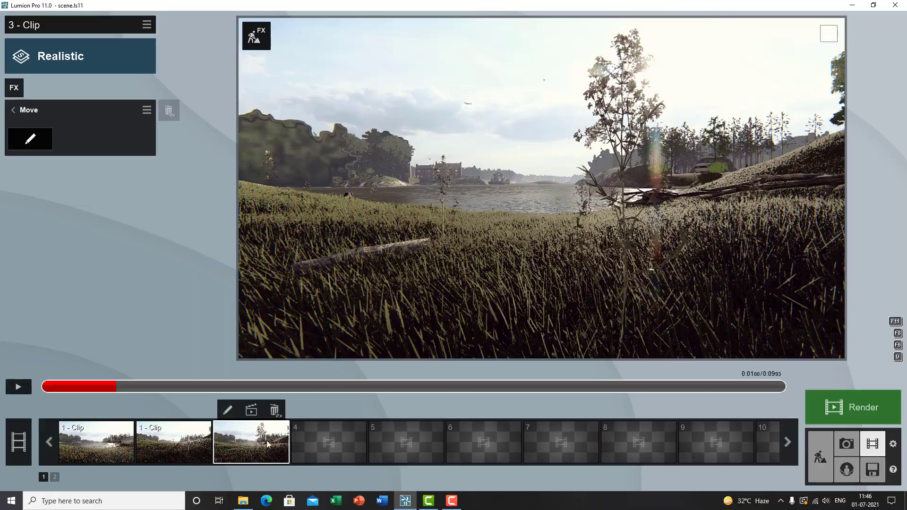
Preview clip 3's airplane flight, pause it, and return to Build mode
{"action": "left_click", "coordinate": [19, 388]}
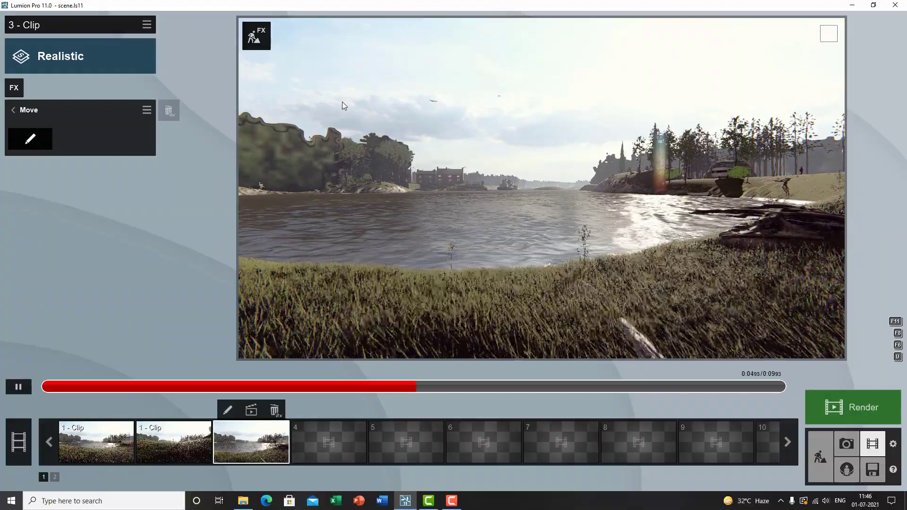
{"action": "left_click", "coordinate": [29, 111]}
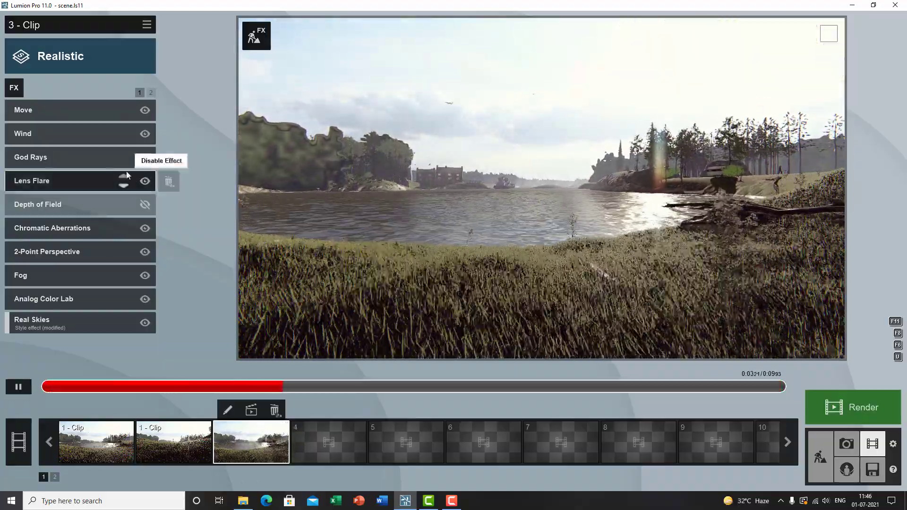
{"action": "left_click", "coordinate": [19, 387]}
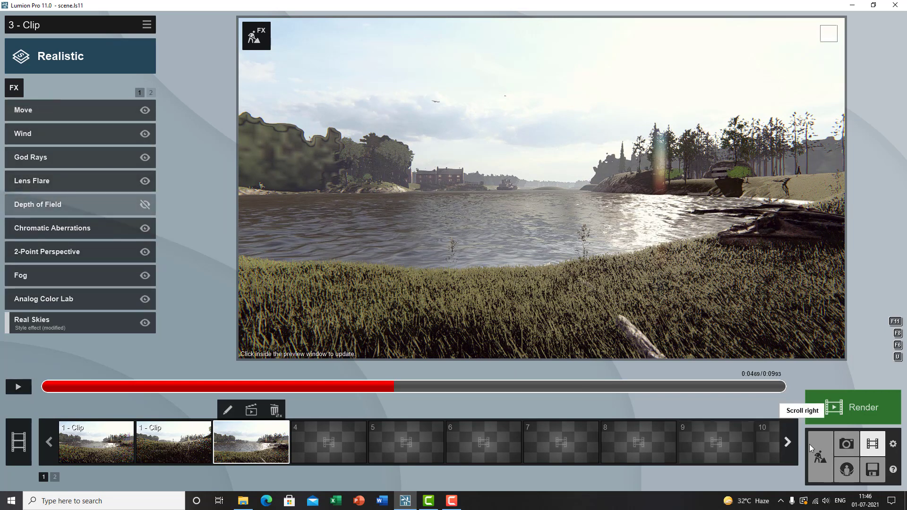
{"action": "left_click", "coordinate": [820, 459]}
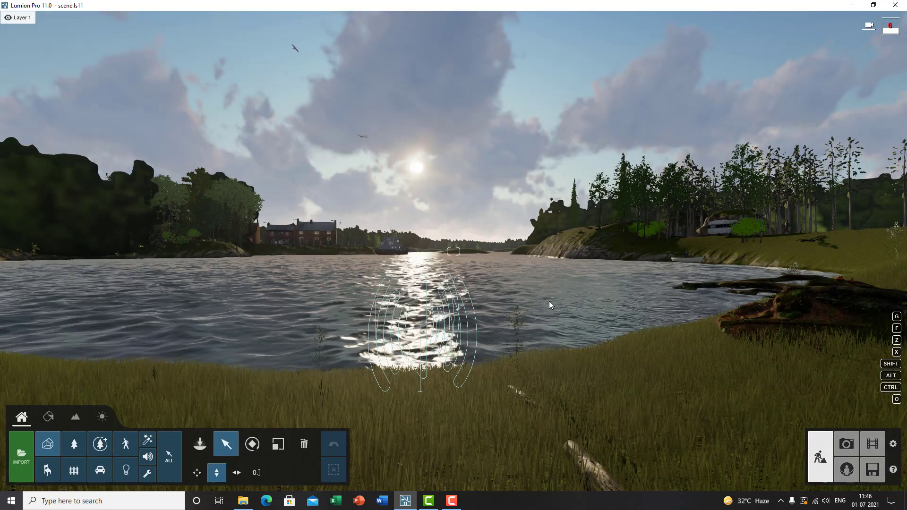
Bring up the Sound library and check the system playback volume
{"action": "left_click", "coordinate": [146, 462]}
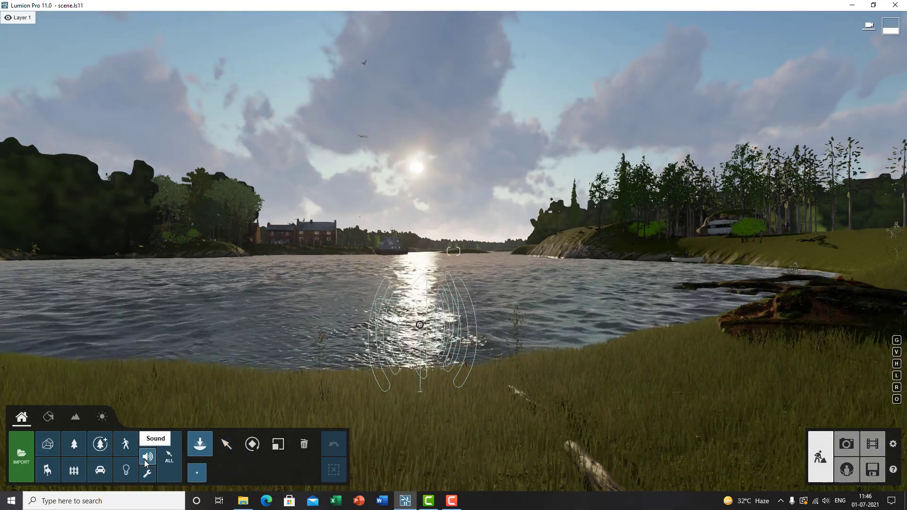
{"action": "left_click", "coordinate": [146, 461]}
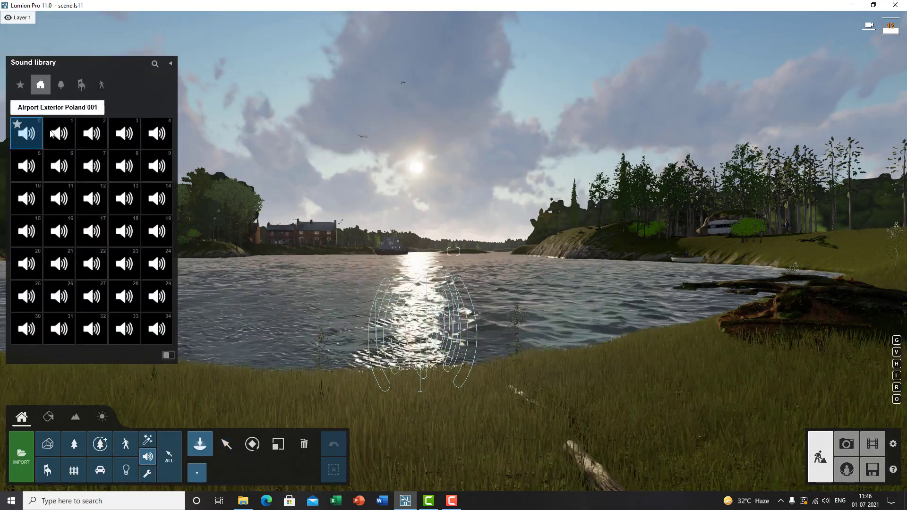
{"action": "left_click", "coordinate": [827, 501]}
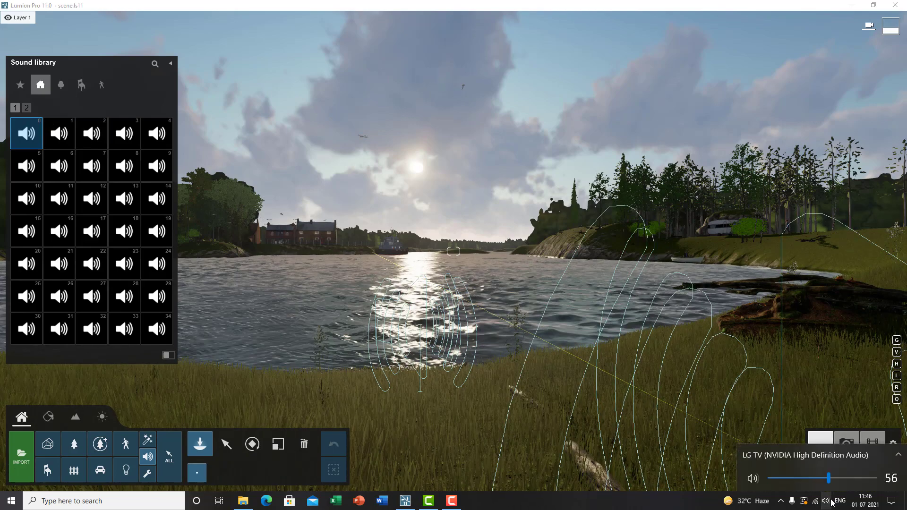
{"action": "left_click", "coordinate": [59, 85]}
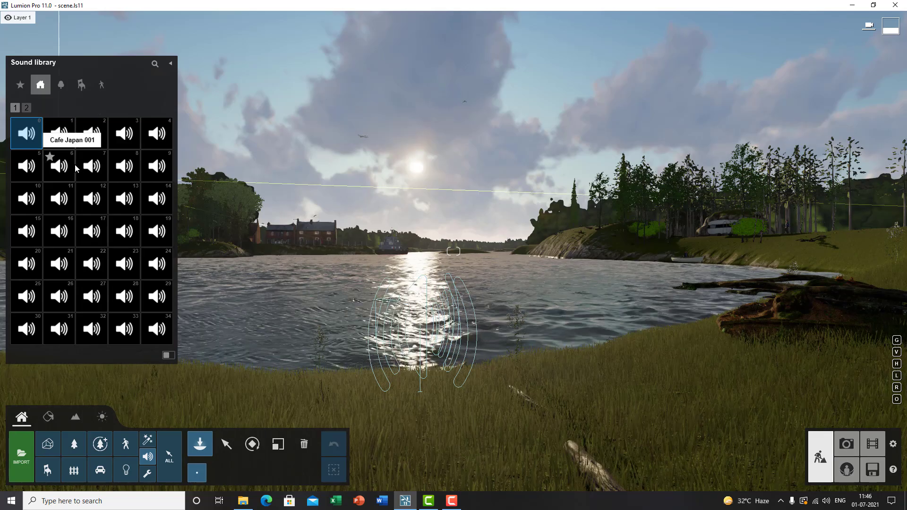
Place the People sound Crowd Medium Children USA 001 on the grass near the lake
{"action": "left_click", "coordinate": [89, 87]}
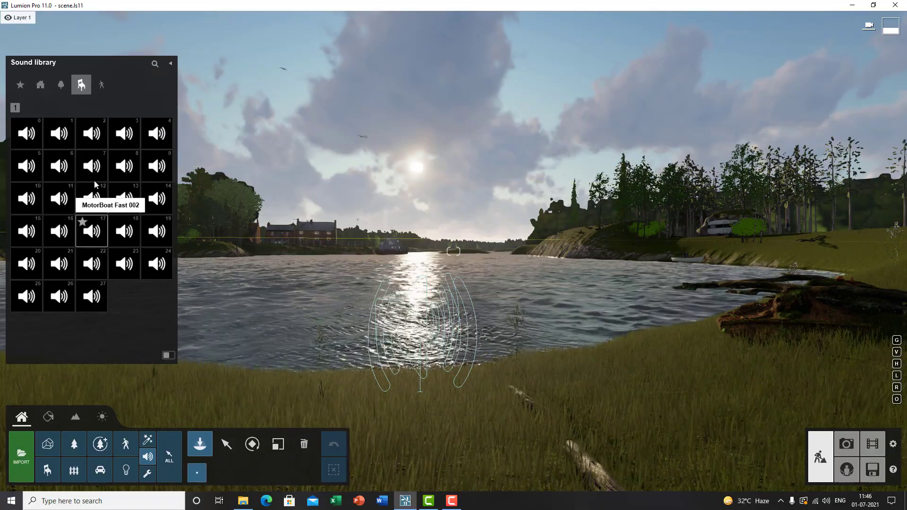
{"action": "left_click", "coordinate": [102, 90]}
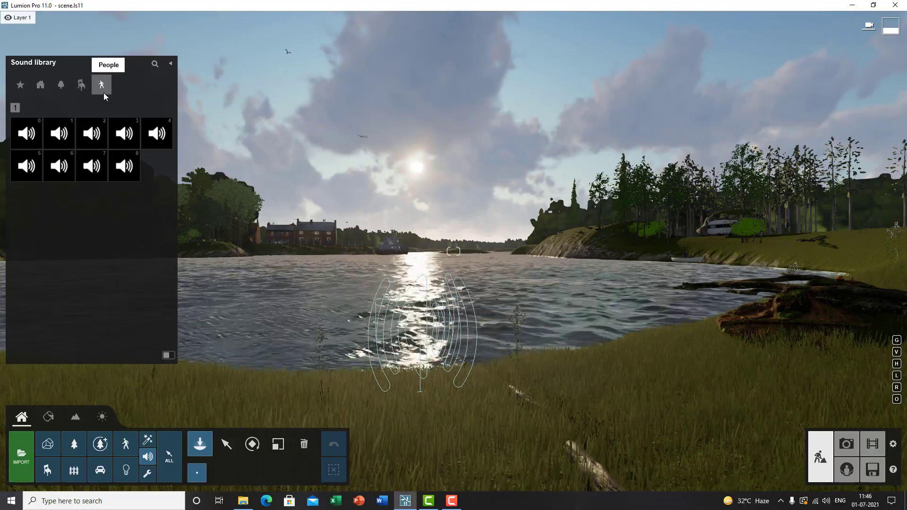
{"action": "left_click", "coordinate": [95, 141]}
{"action": "left_click", "coordinate": [674, 346]}
{"action": "key", "text": "w"}
{"action": "right_click_drag", "start_coordinate": [674, 346], "coordinate": [617, 399]}
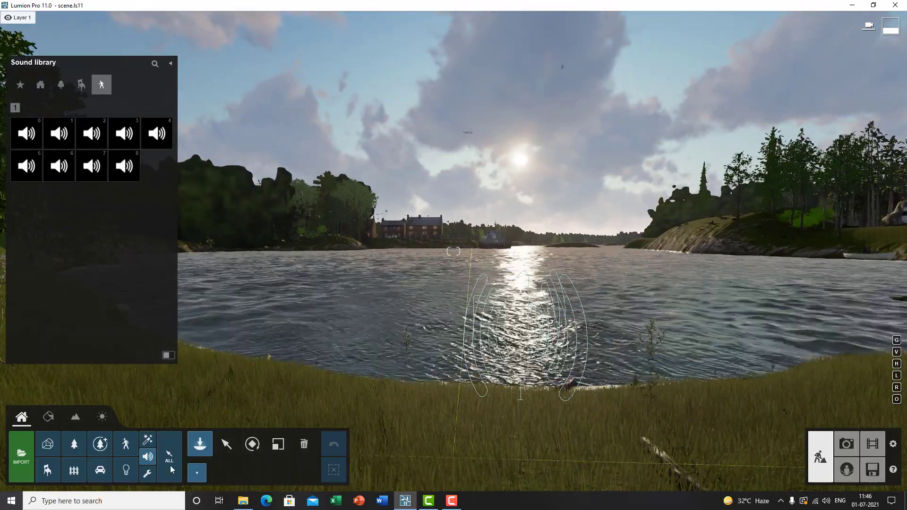
{"action": "left_click", "coordinate": [226, 444]}
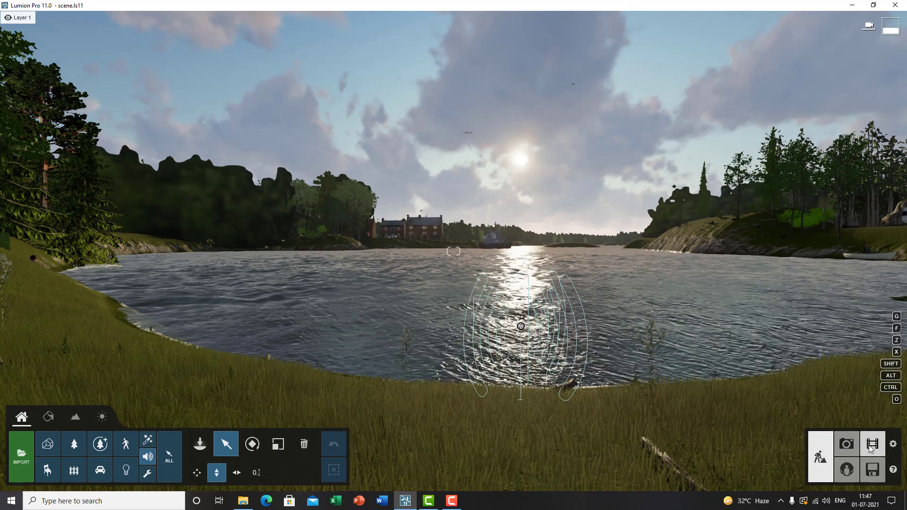
Switch to Movie mode, rewind clip 3 to 0:00, and show effects page 2
{"action": "left_click", "coordinate": [871, 444]}
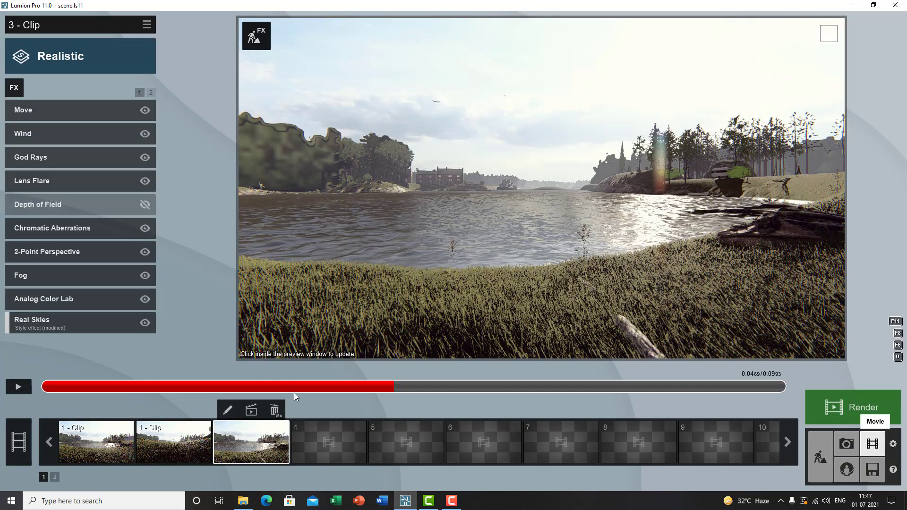
{"action": "left_click_drag", "start_coordinate": [75, 389], "coordinate": [0, 386]}
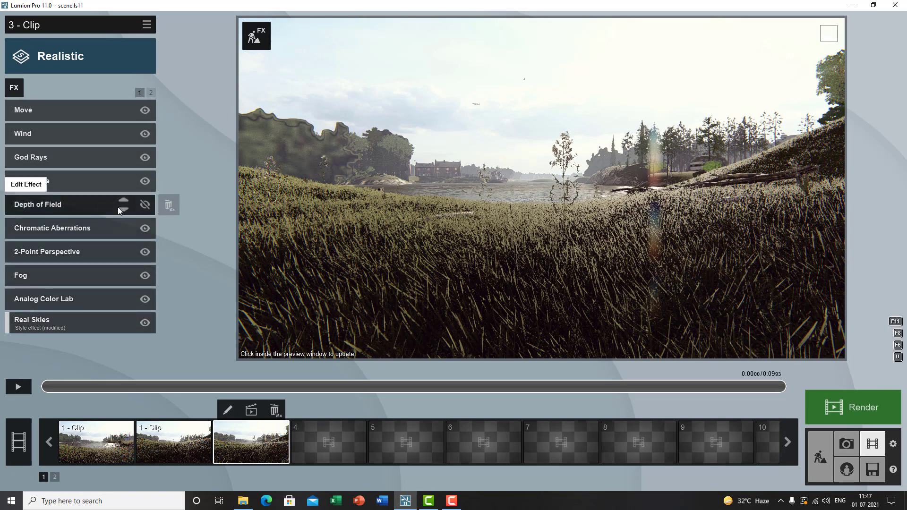
{"action": "left_click", "coordinate": [151, 92]}
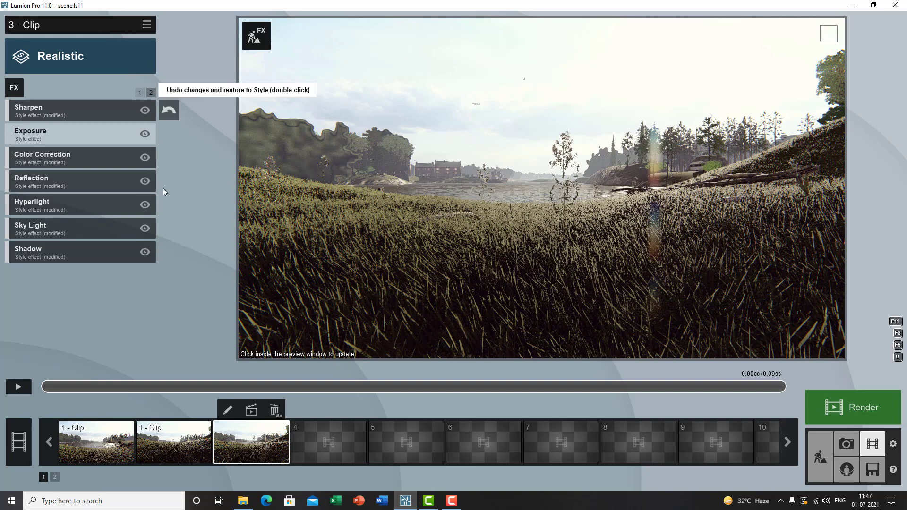
Add a Camera > Handheld Camera effect with shake strength 0.6 and play the preview
{"action": "left_click", "coordinate": [17, 89]}
{"action": "left_click", "coordinate": [315, 263]}
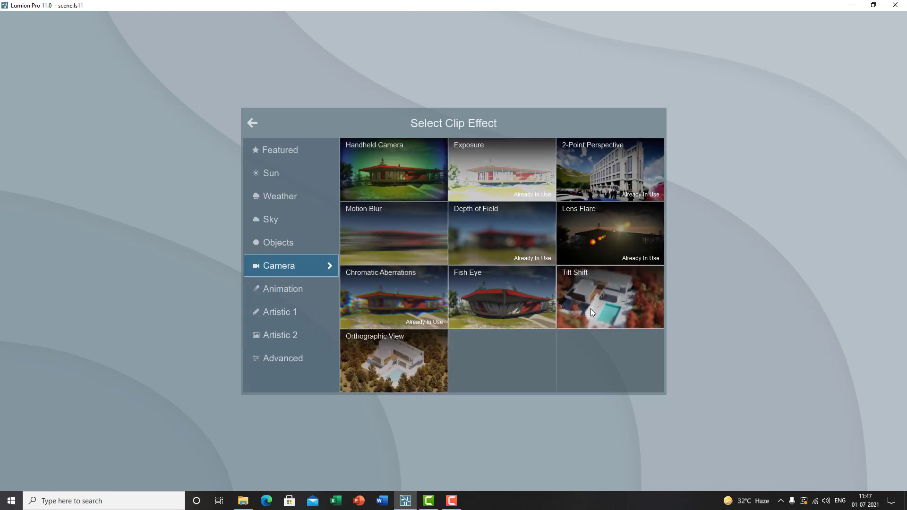
{"action": "left_click", "coordinate": [381, 176]}
{"action": "left_click_drag", "start_coordinate": [11, 127], "coordinate": [39, 129]}
{"action": "left_click", "coordinate": [17, 387]}
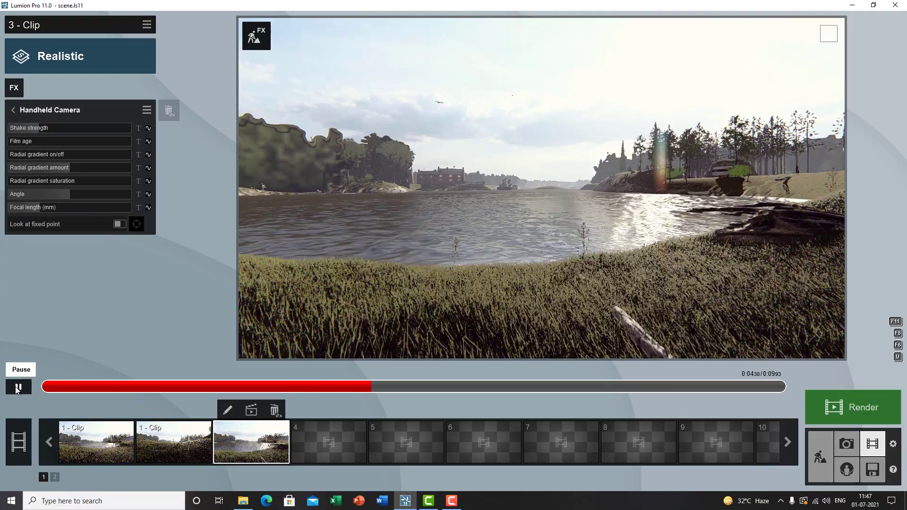
Raise the handheld shake strength to 1.6, then ease it back to about 1.2 while previewing
{"action": "left_click", "coordinate": [18, 387]}
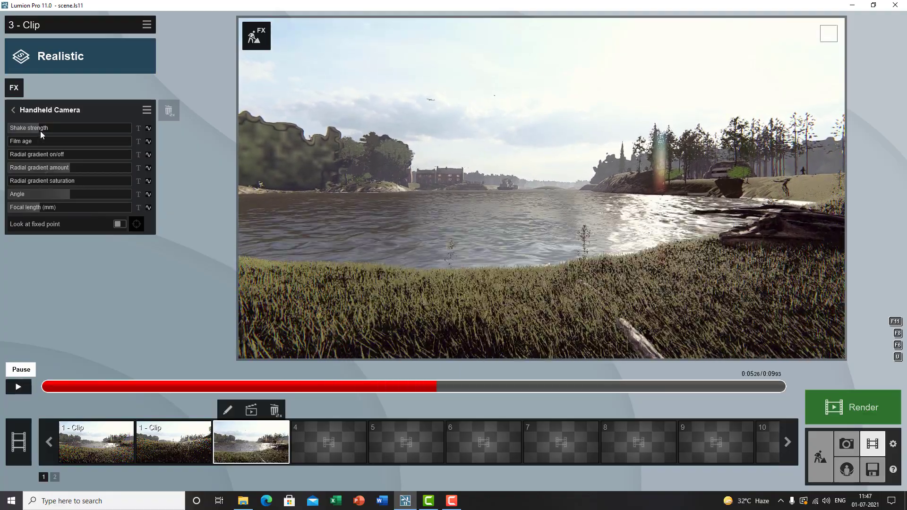
{"action": "left_click_drag", "start_coordinate": [45, 130], "coordinate": [72, 129]}
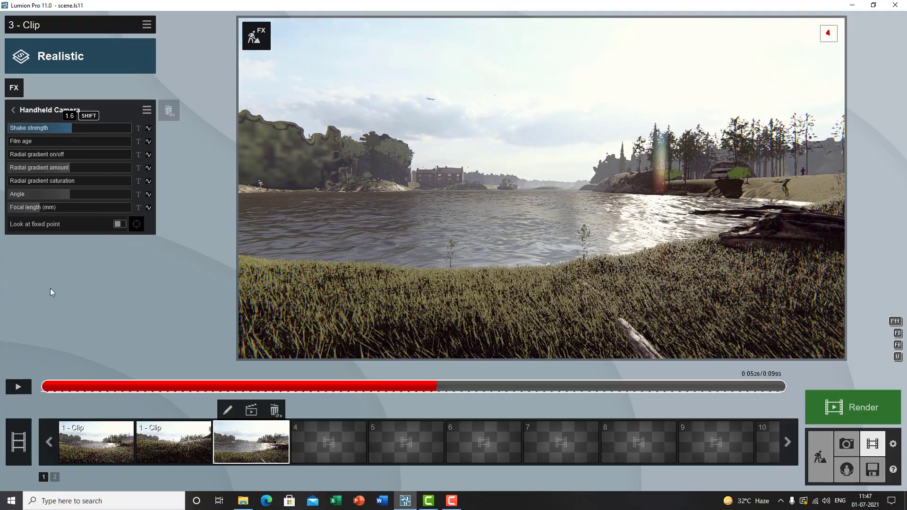
{"action": "left_click", "coordinate": [18, 387]}
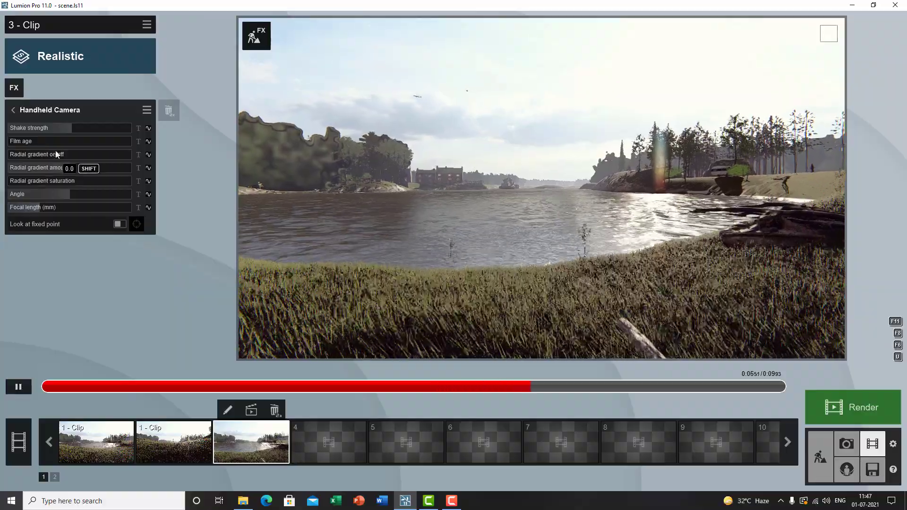
{"action": "left_click_drag", "start_coordinate": [64, 128], "coordinate": [80, 134]}
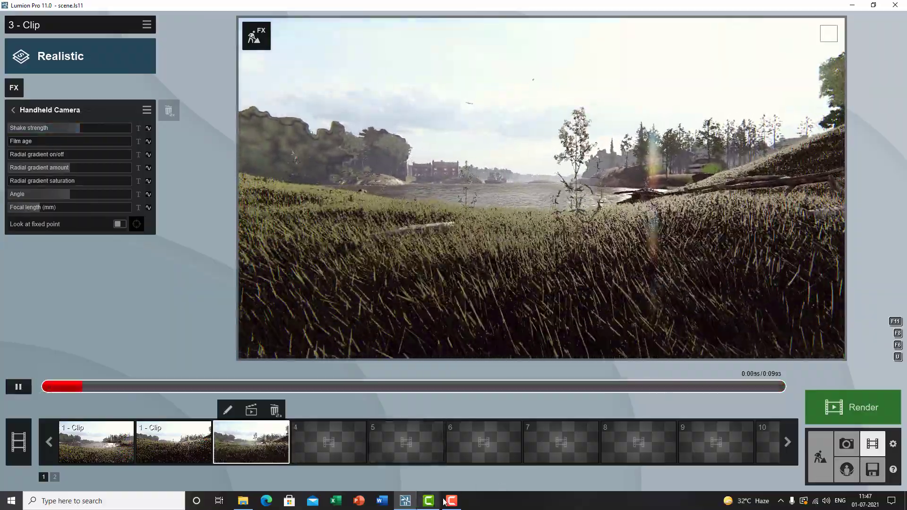
{"action": "left_click", "coordinate": [449, 501]}
{"action": "left_click", "coordinate": [861, 456]}
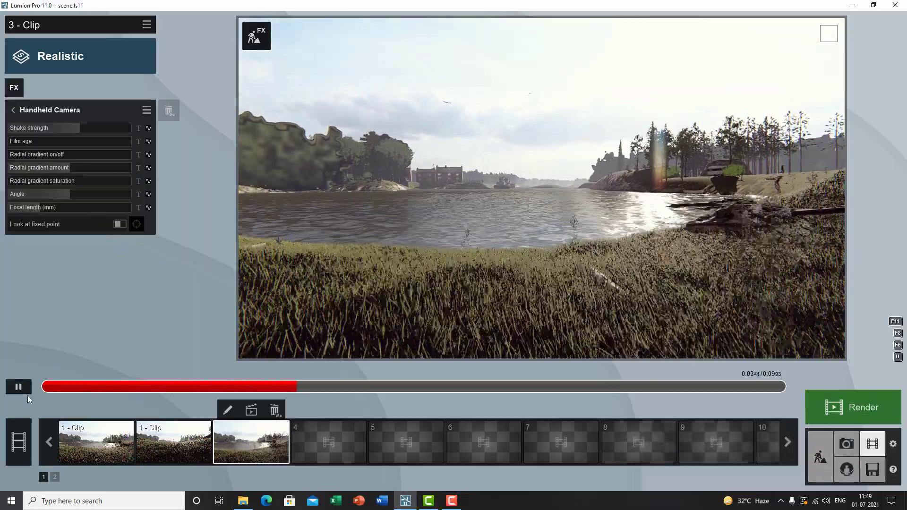
{"action": "left_click", "coordinate": [19, 388]}
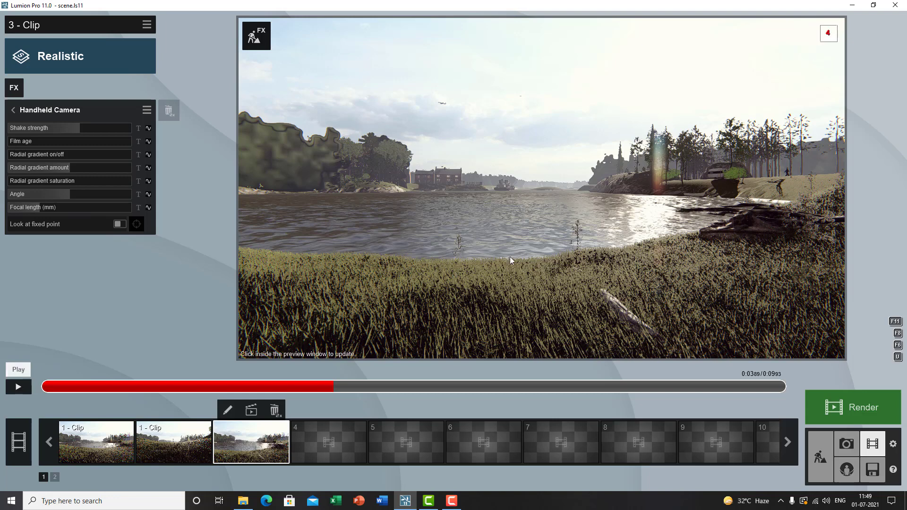
{"action": "left_click", "coordinate": [32, 110]}
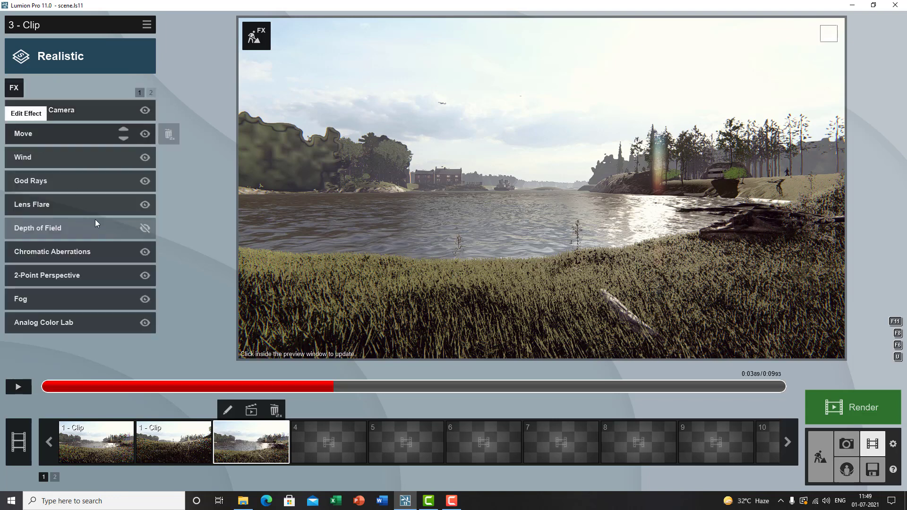
After glancing at Analog Color Lab, set Chromatic Aberrations dispersion to 0.1 and pause playback
{"action": "mouse_move", "coordinate": [31, 133]}
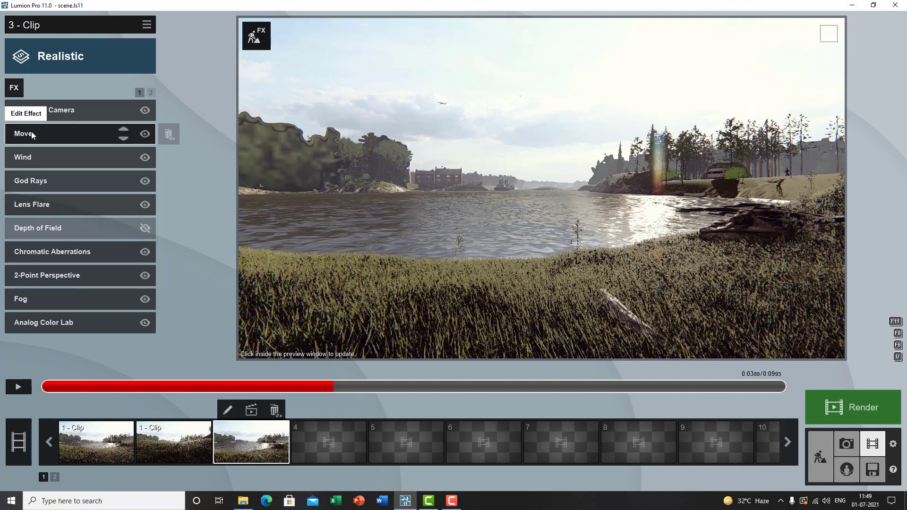
{"action": "left_click", "coordinate": [74, 325]}
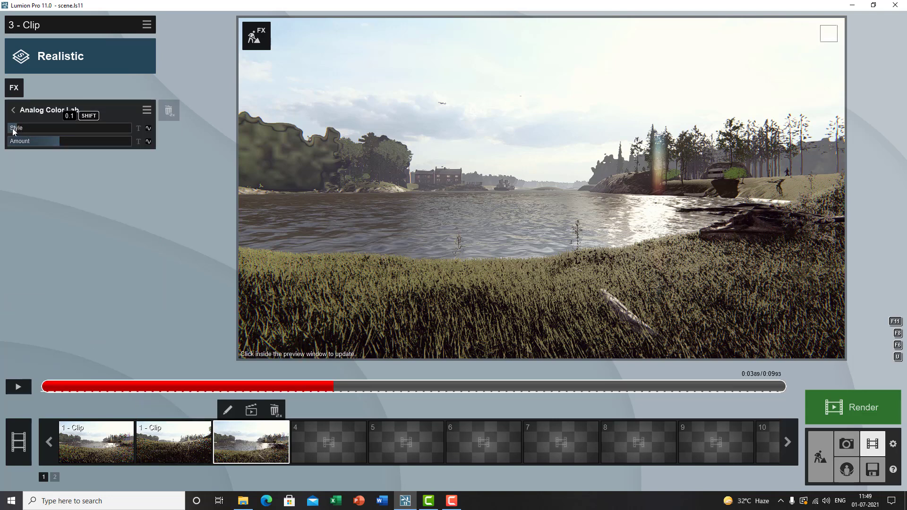
{"action": "left_click", "coordinate": [15, 110]}
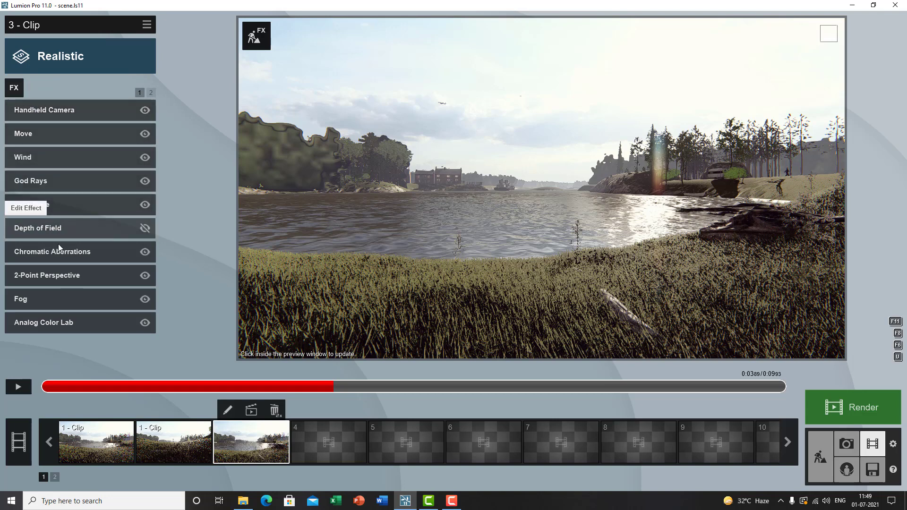
{"action": "left_click", "coordinate": [93, 252]}
{"action": "left_click", "coordinate": [14, 129]}
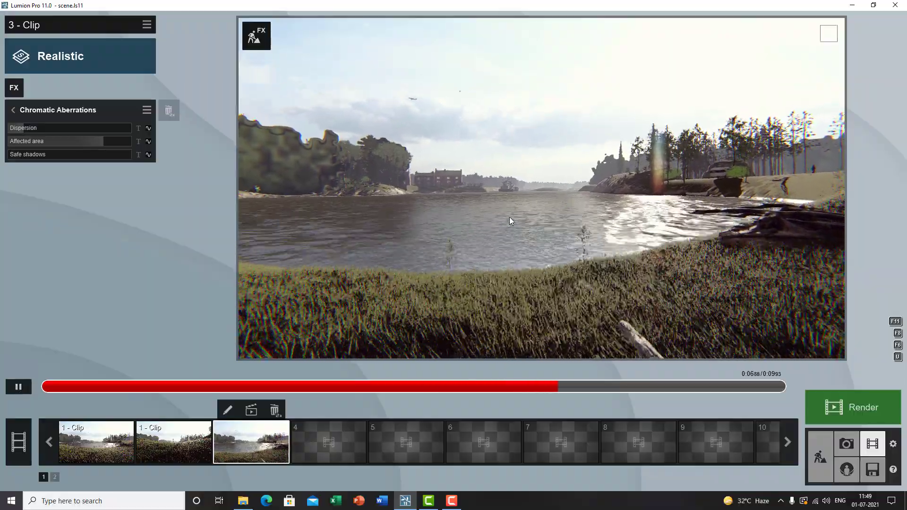
{"action": "left_click", "coordinate": [24, 111]}
{"action": "left_click", "coordinate": [18, 386]}
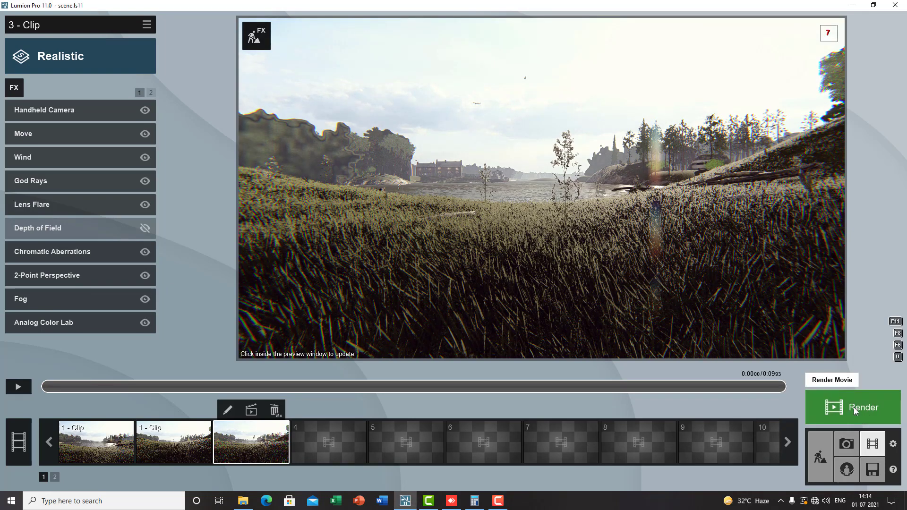
Review the Entire Movie effects, then reselect clip 3 and bring up its Render Clip dialog
{"action": "left_click", "coordinate": [18, 441]}
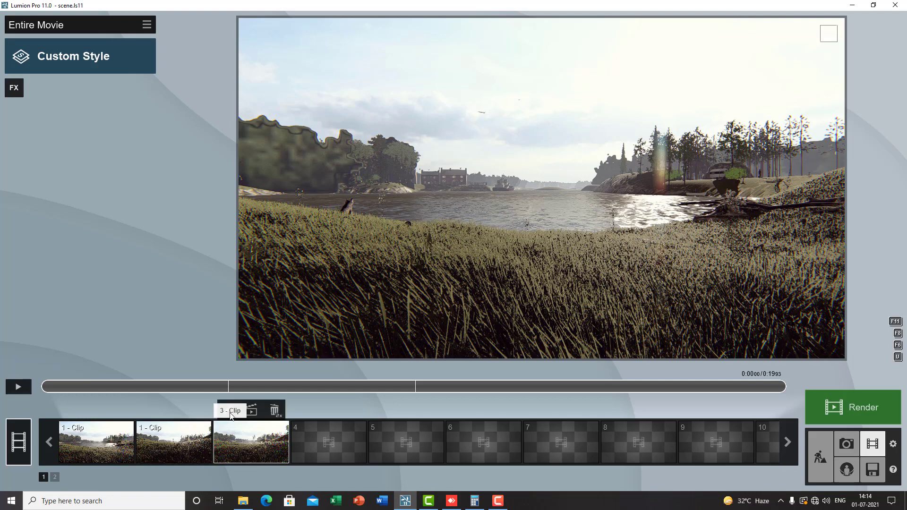
{"action": "left_click", "coordinate": [240, 443]}
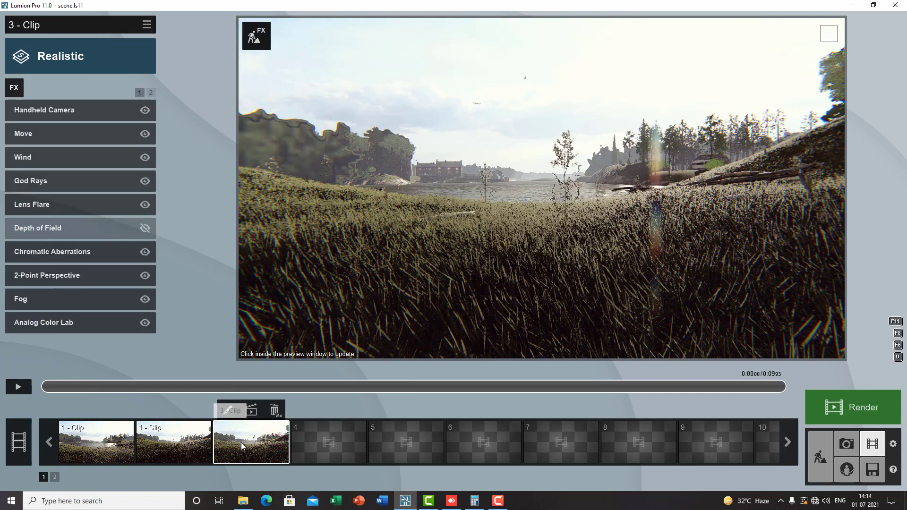
{"action": "left_click", "coordinate": [251, 411]}
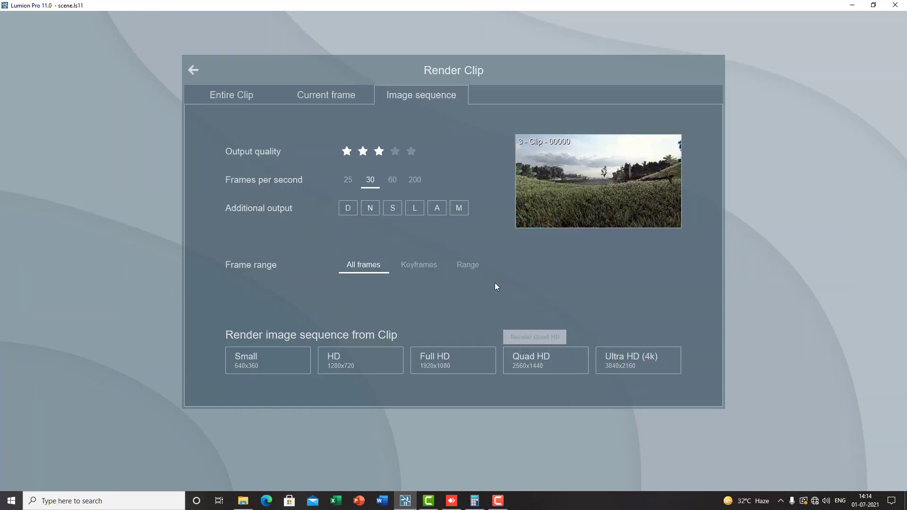
Choose the Entire Clip MP4 output at five-star quality, keeping 30 frames per second
{"action": "left_click", "coordinate": [254, 93]}
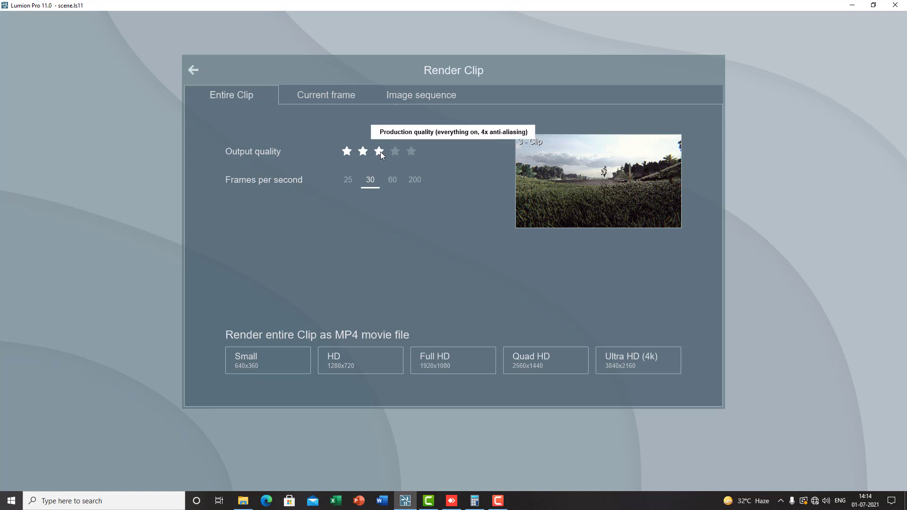
{"action": "left_click", "coordinate": [411, 151]}
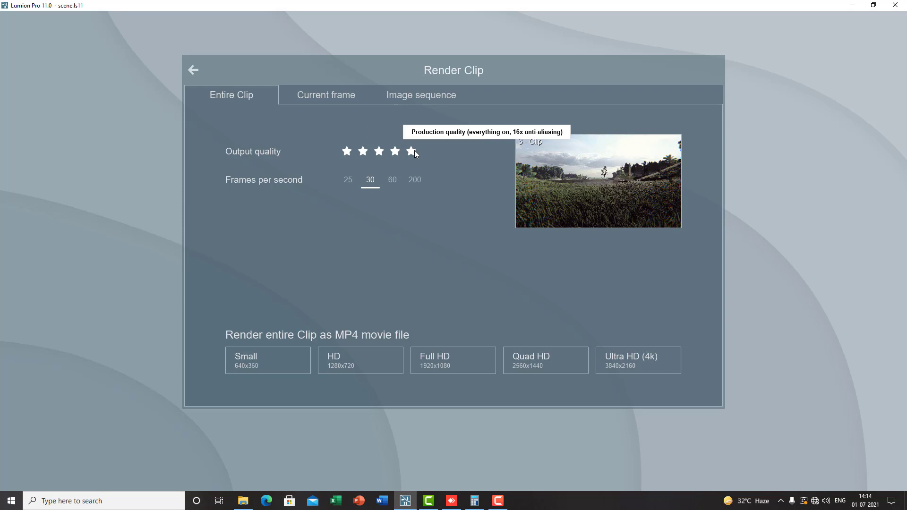
{"action": "left_click", "coordinate": [379, 151]}
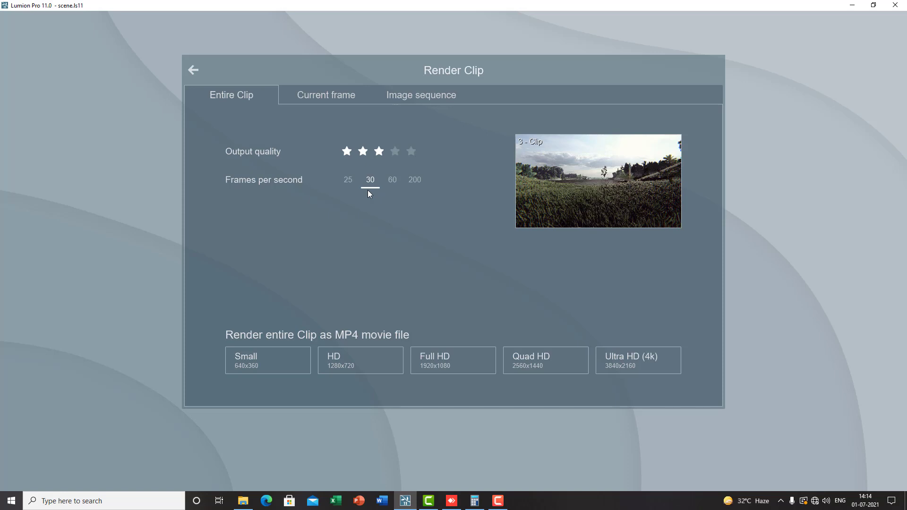
{"action": "left_click", "coordinate": [411, 151]}
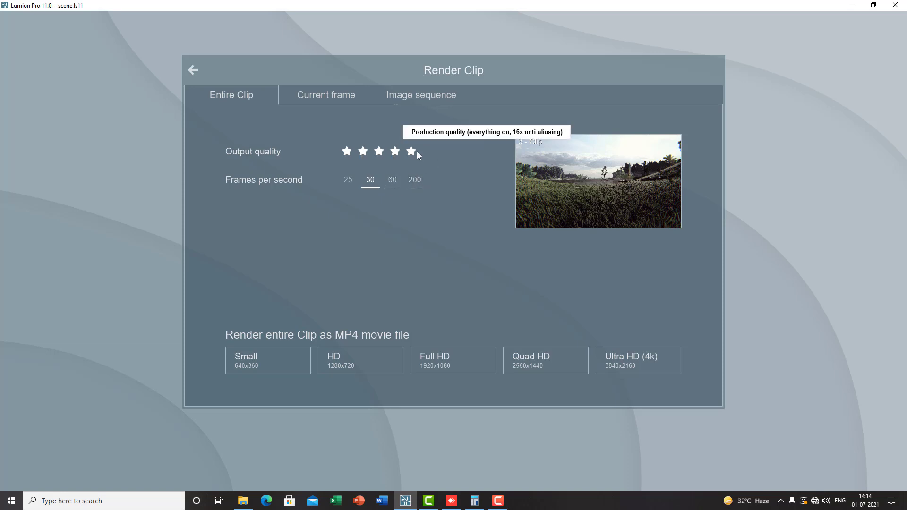
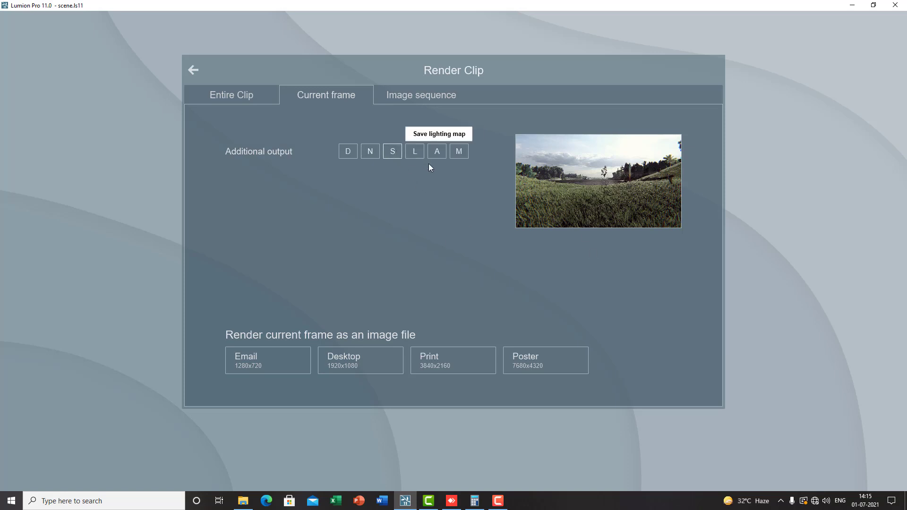
Switch to image-sequence output and set the frame range to a custom Range of 0–0 (of 298)
{"action": "left_click", "coordinate": [438, 107]}
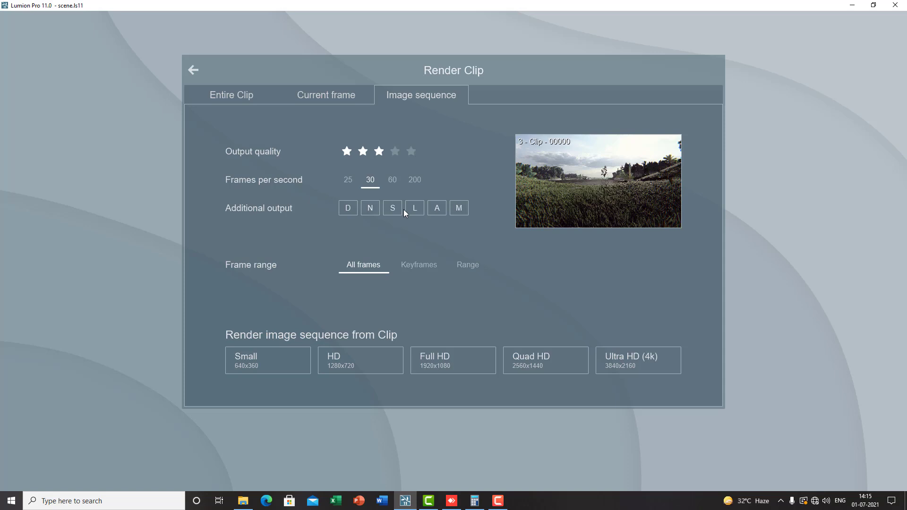
{"action": "left_click", "coordinate": [408, 265]}
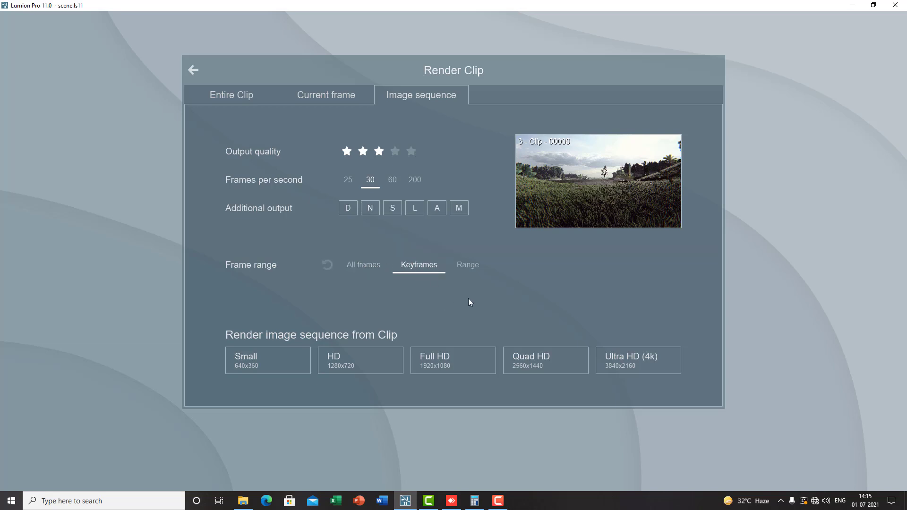
{"action": "left_click", "coordinate": [474, 272]}
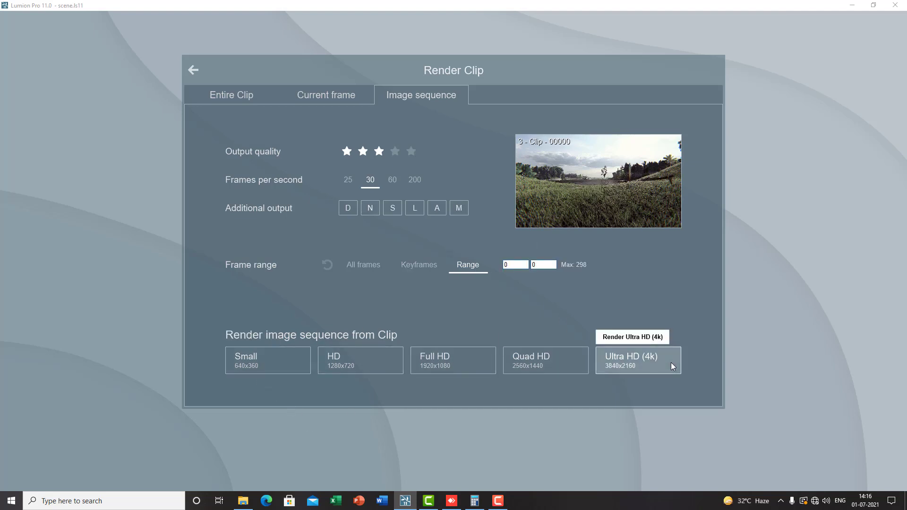
Exit Render Clip back to the movie editor, showing 3 - Clip and its effects list
{"action": "left_click", "coordinate": [198, 72]}
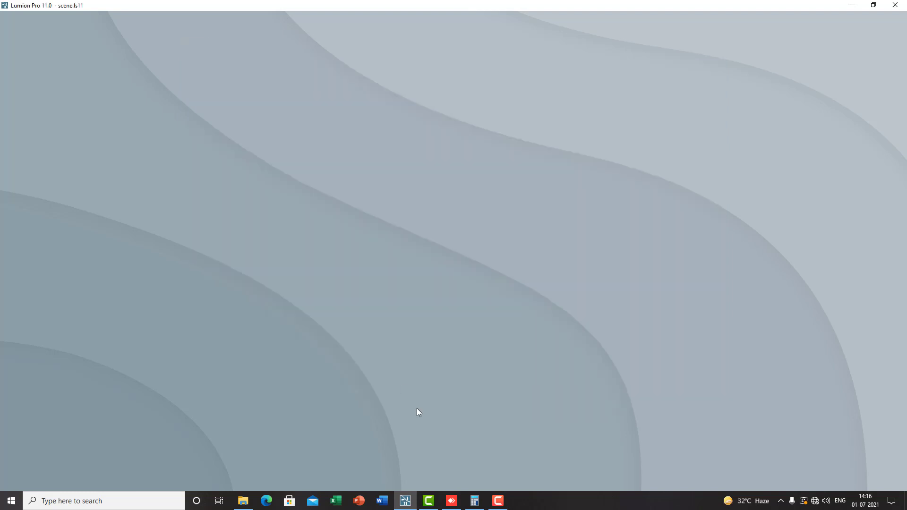
{"action": "left_click", "coordinate": [498, 500]}
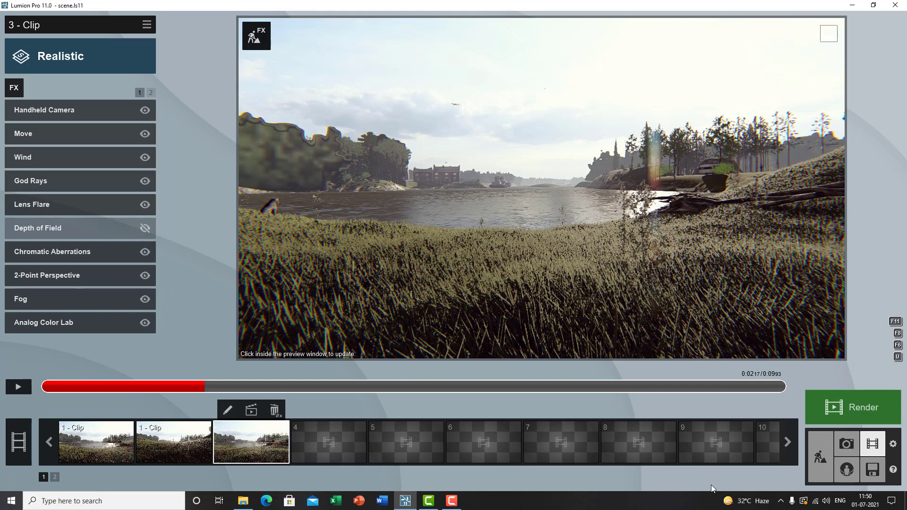
{"action": "left_click", "coordinate": [451, 500]}
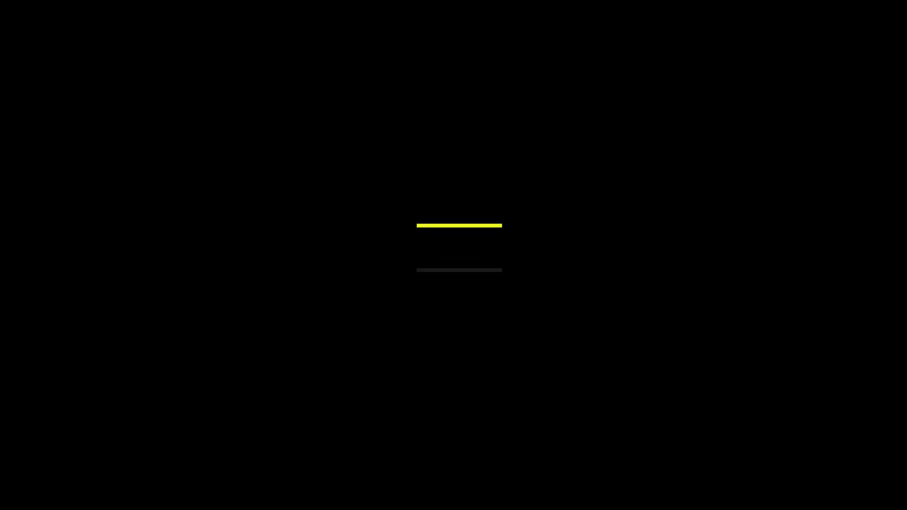